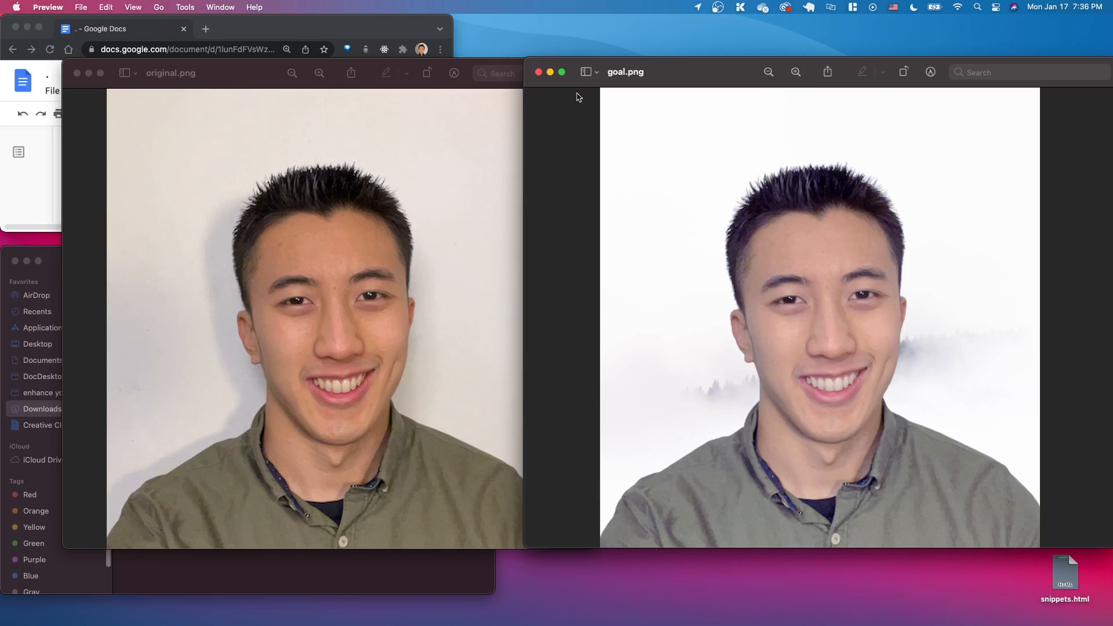
Close the goal.png preview and arrange the original.png preview and Downloads folder windows so they do not overlap.
left_click(538, 74)
left_click_drag(231, 79, 693, 84)
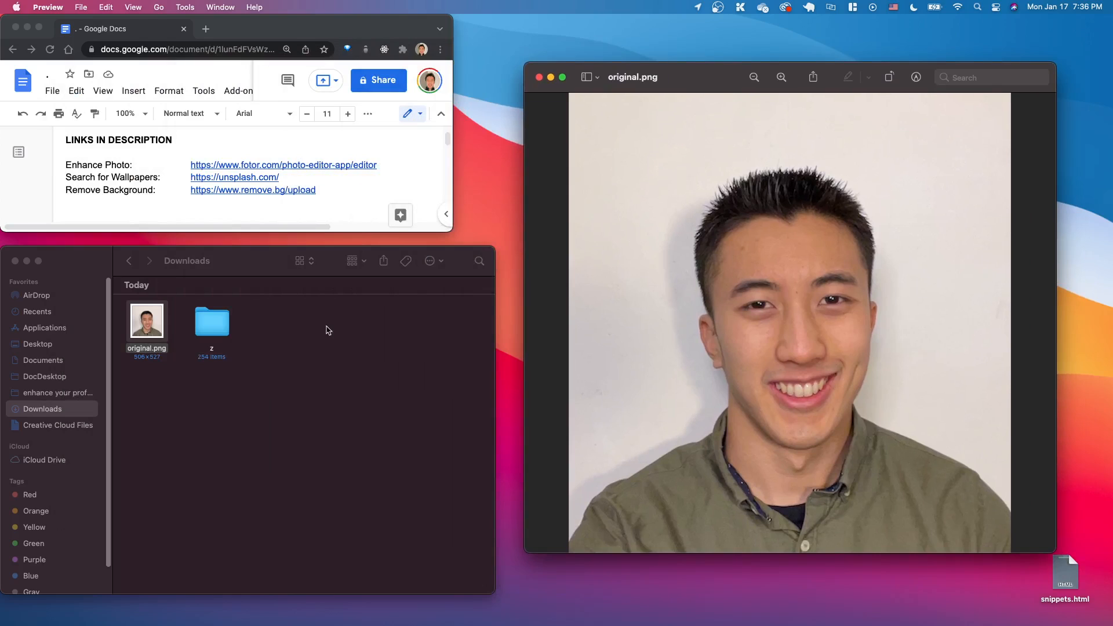
left_click(150, 325)
left_click_drag(198, 390, 147, 317)
left_click(179, 313)
mouse_move(241, 253)
left_mouse_down()
mouse_move(260, 269)
mouse_move(242, 267)
left_mouse_up()
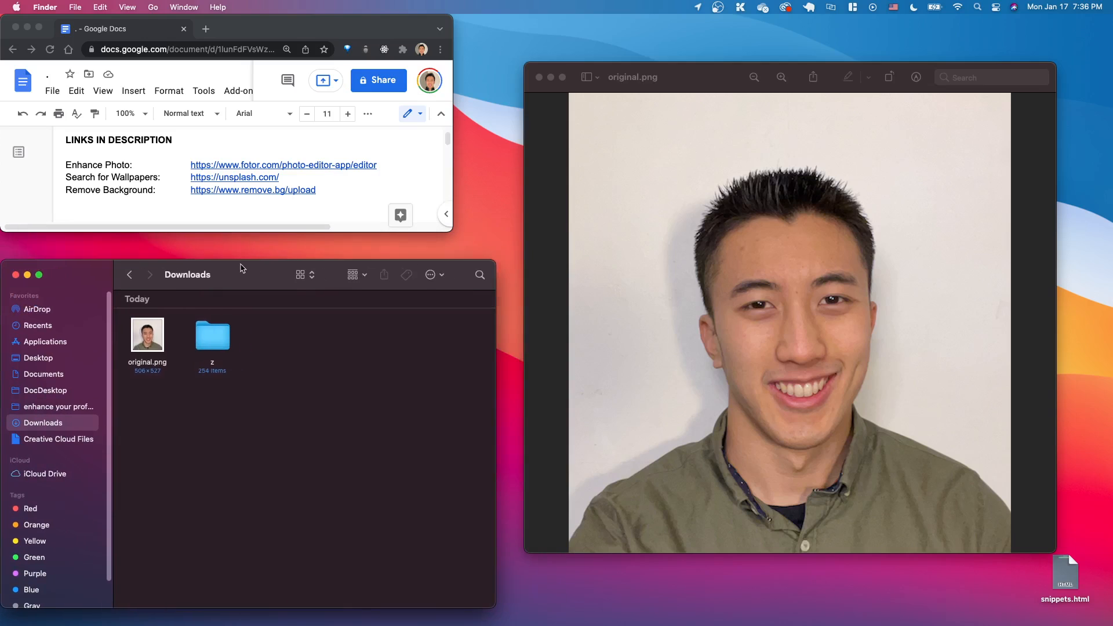
left_click(362, 189)
left_click_drag(362, 190, 55, 161)
left_click(353, 185)
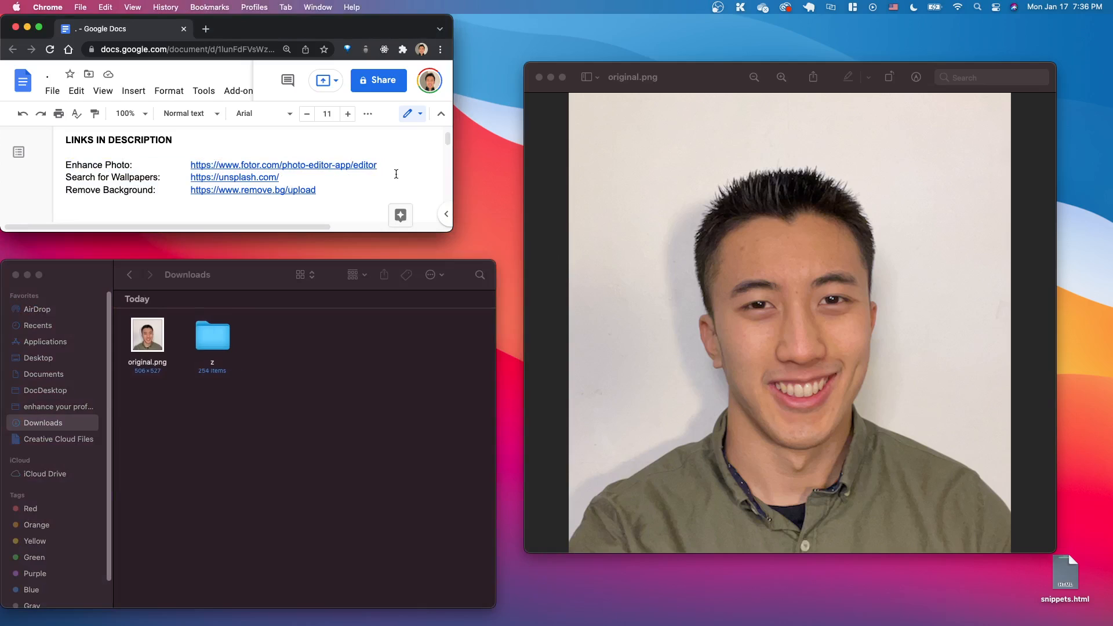
left_click_drag(340, 199, 63, 169)
left_click(348, 190)
Open the Enhance Photo link from the document in its own enlarged browser window and close the original.png preview.
left_click(295, 164)
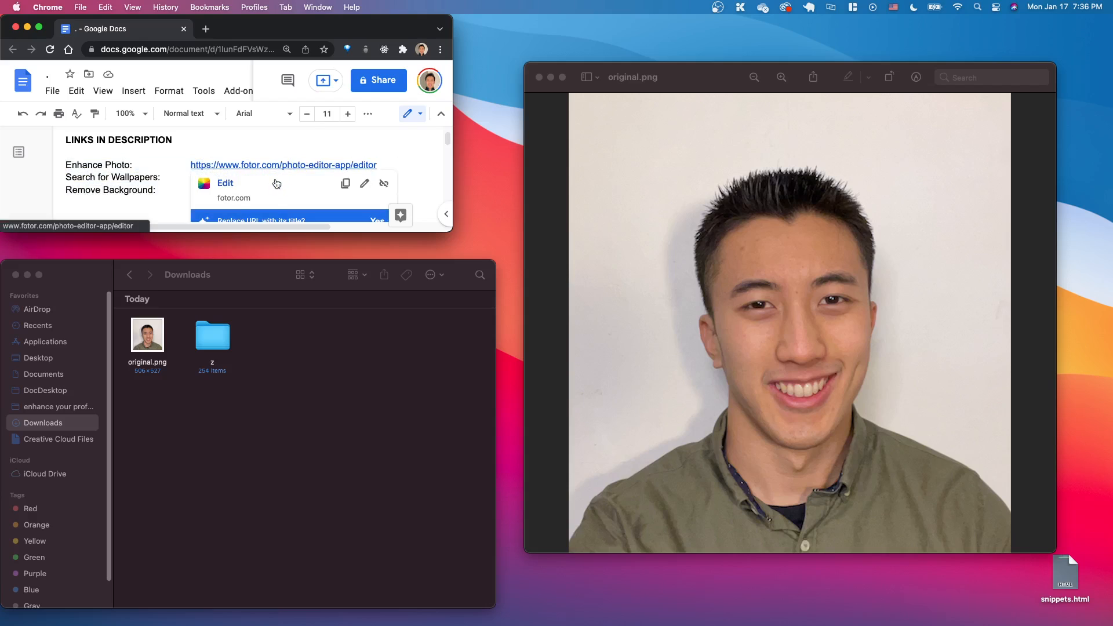
left_click(225, 184)
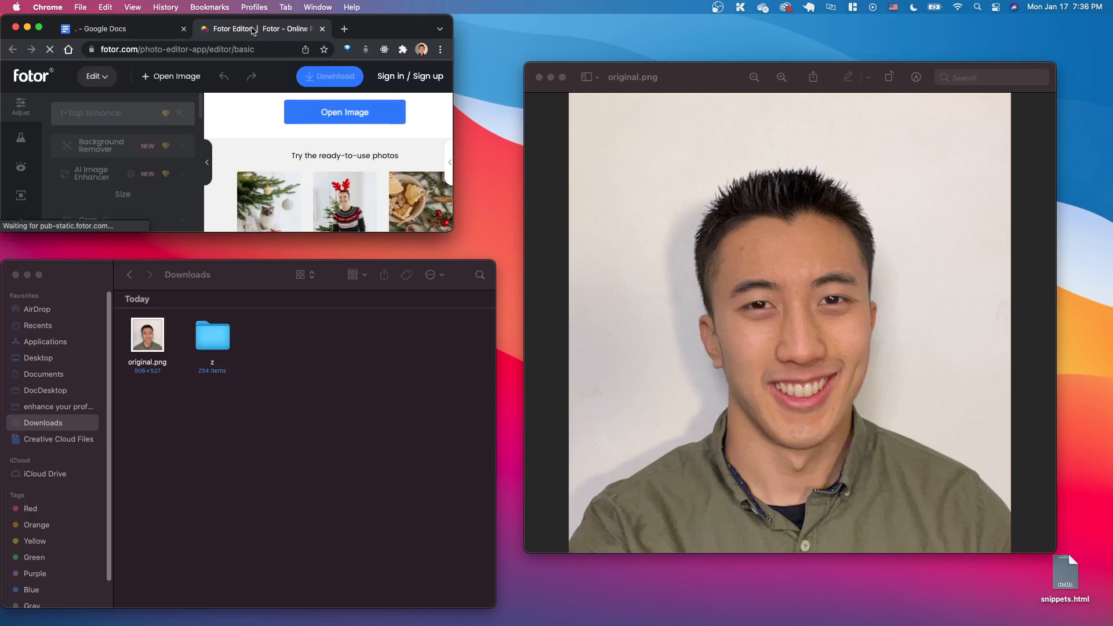
left_click_drag(253, 31, 920, 23)
left_click(538, 77)
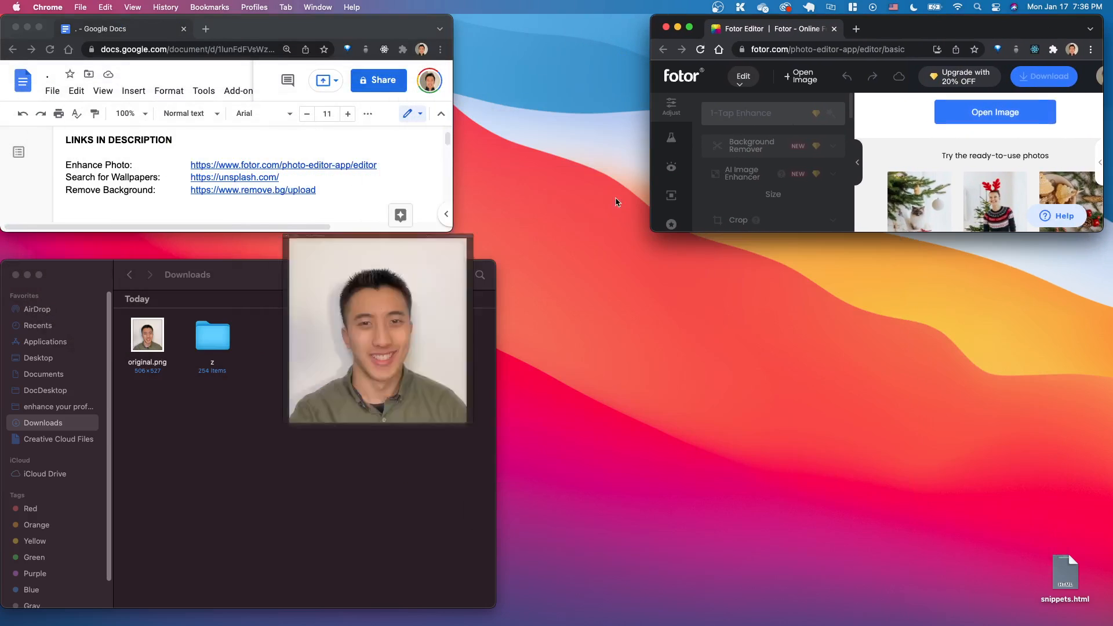
left_click_drag(651, 231, 362, 625)
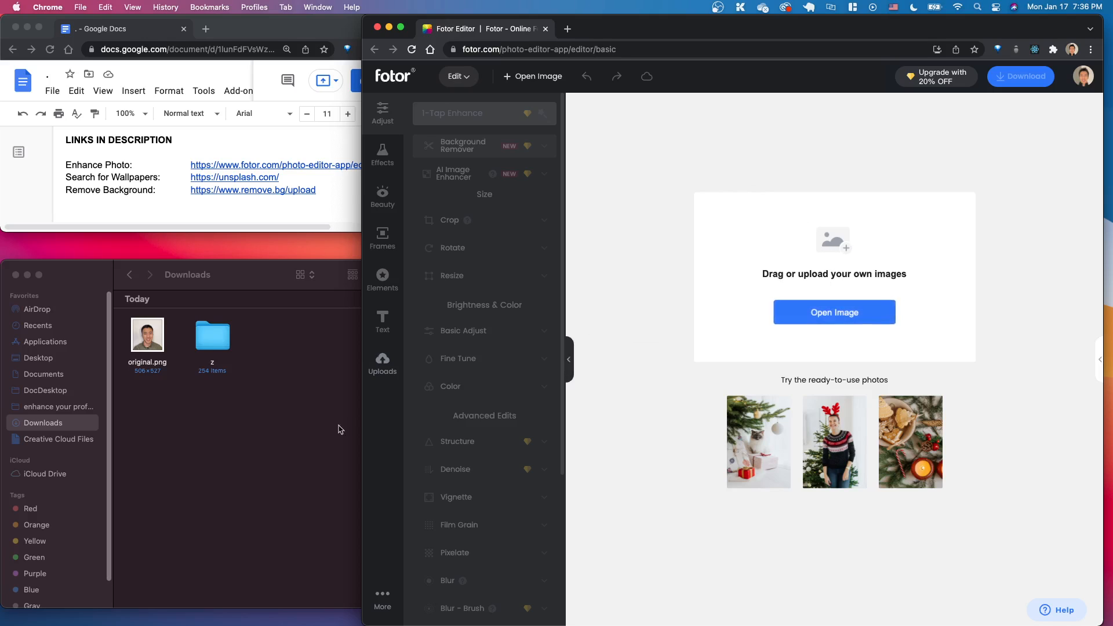
Load original.png from the Downloads folder into the Fotor editor and apply the Toy filter from the Classic set.
left_click_drag(147, 335, 663, 346)
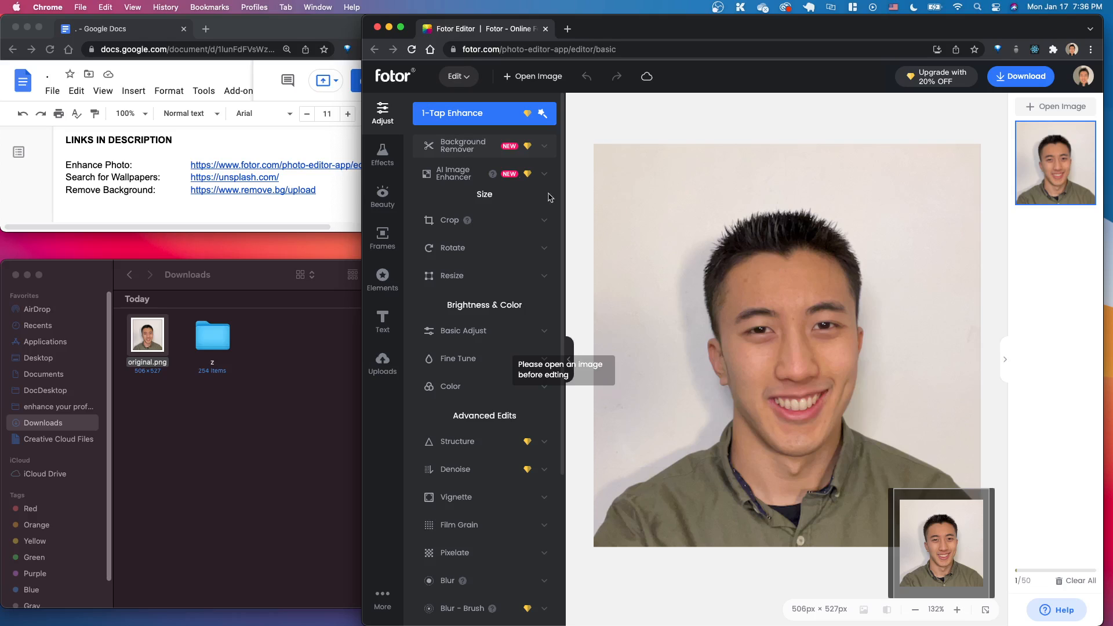
left_click(381, 162)
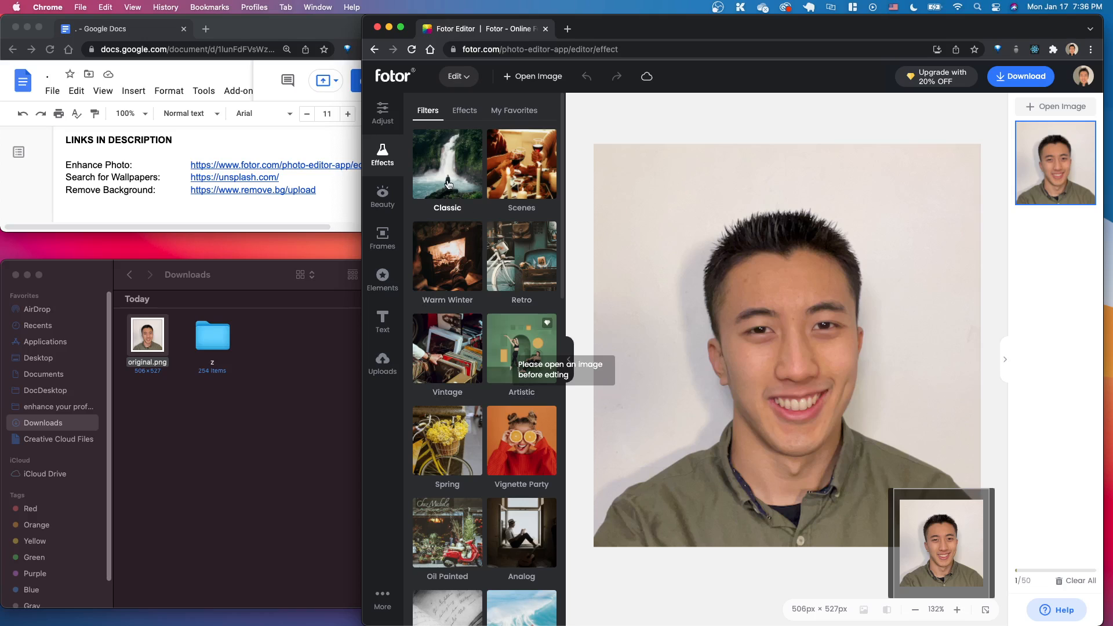
left_click(448, 183)
left_click(528, 155)
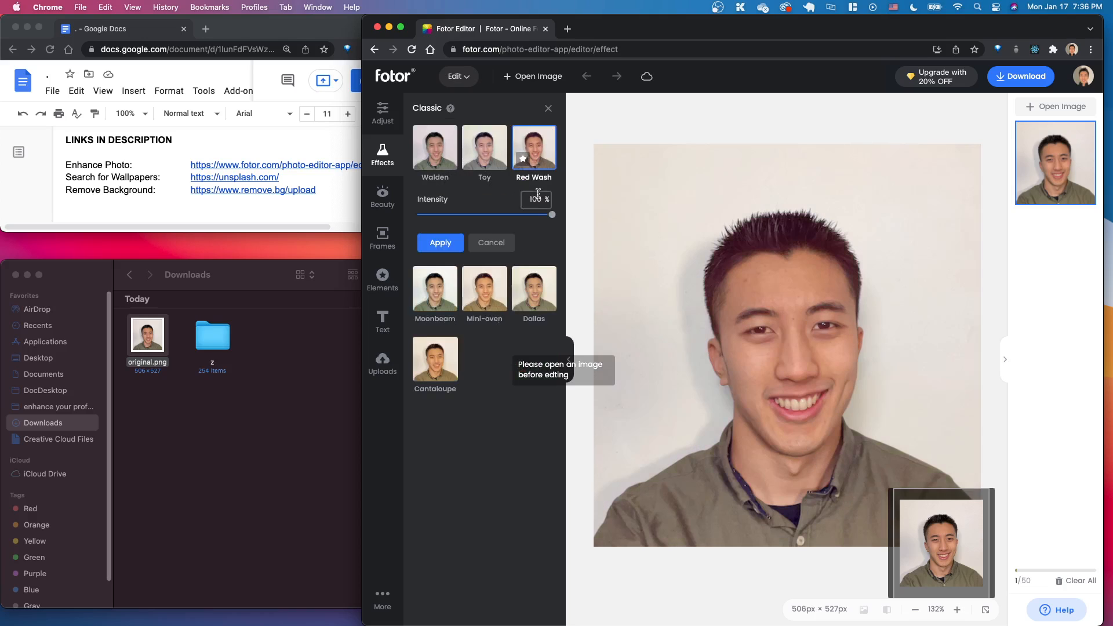
left_click(530, 281)
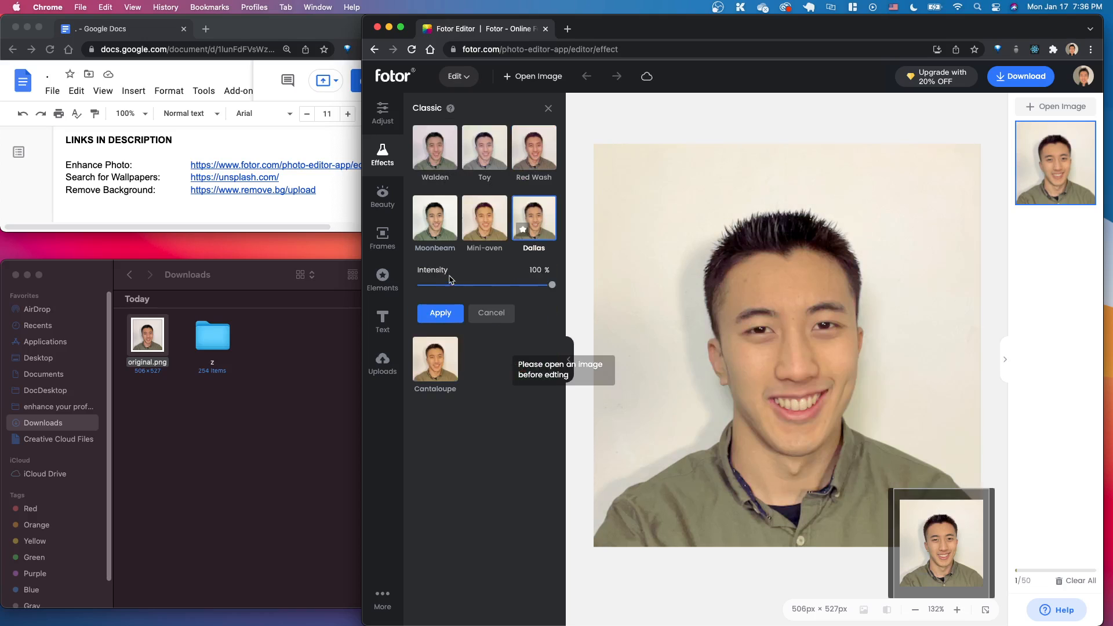
left_click(455, 158)
left_click(488, 155)
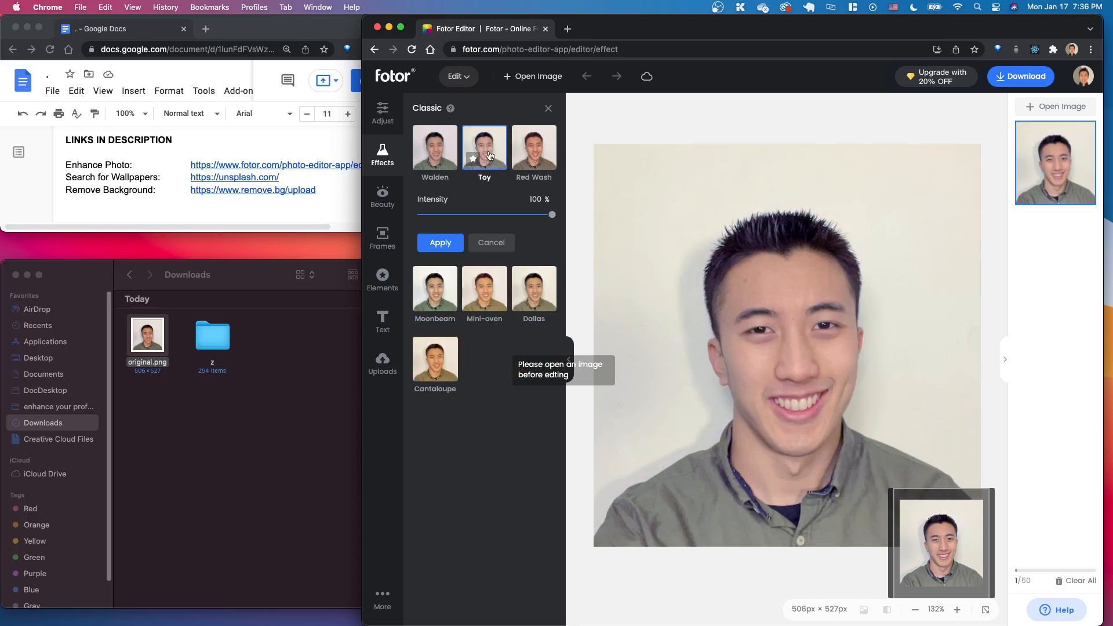
left_click(440, 243)
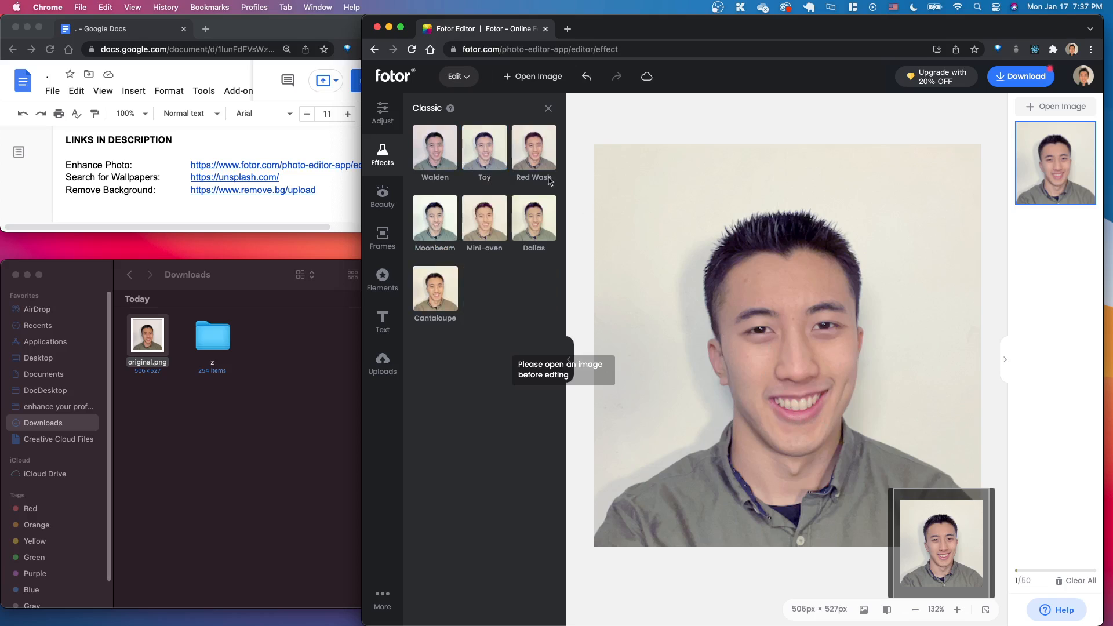
Retouch the blemish on the forehead with Blemish Fix at size 70 and apply it.
left_click(381, 201)
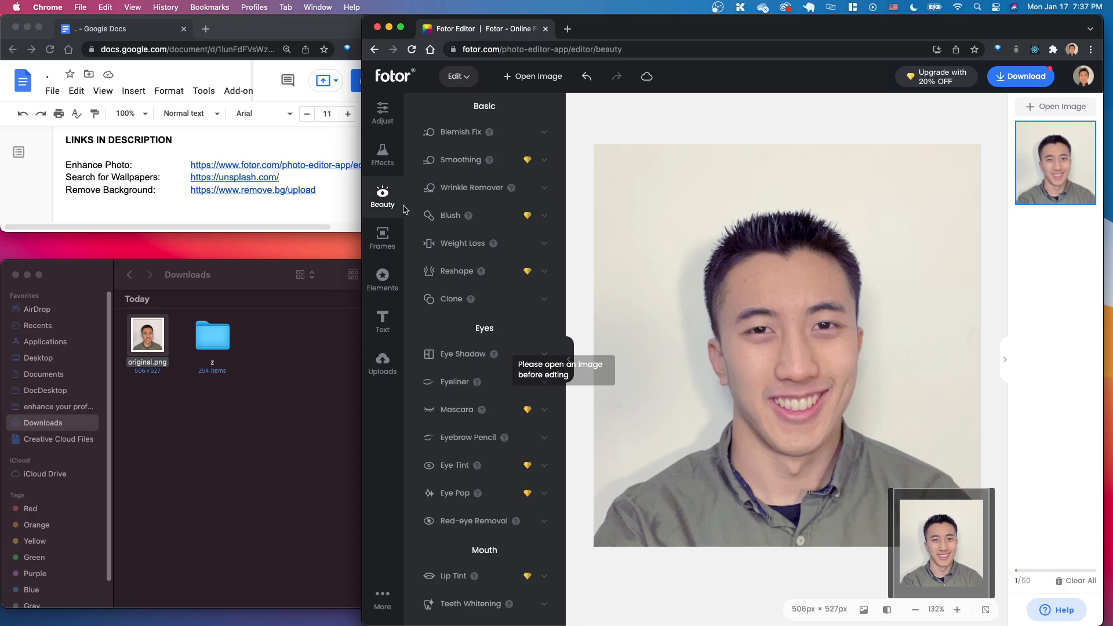
left_click(459, 132)
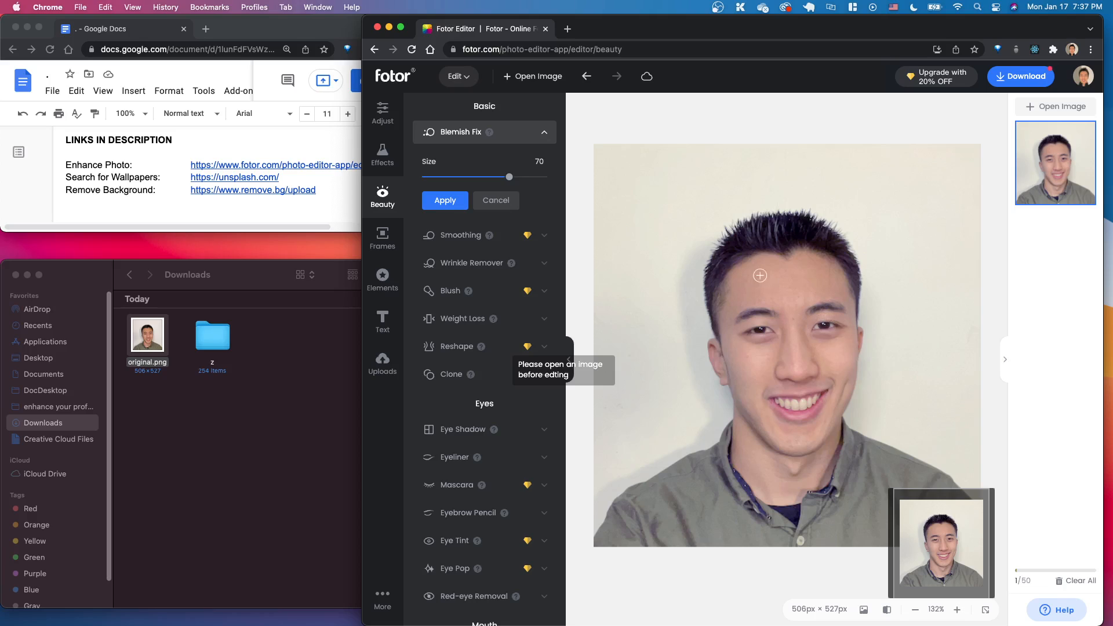
left_click(453, 204)
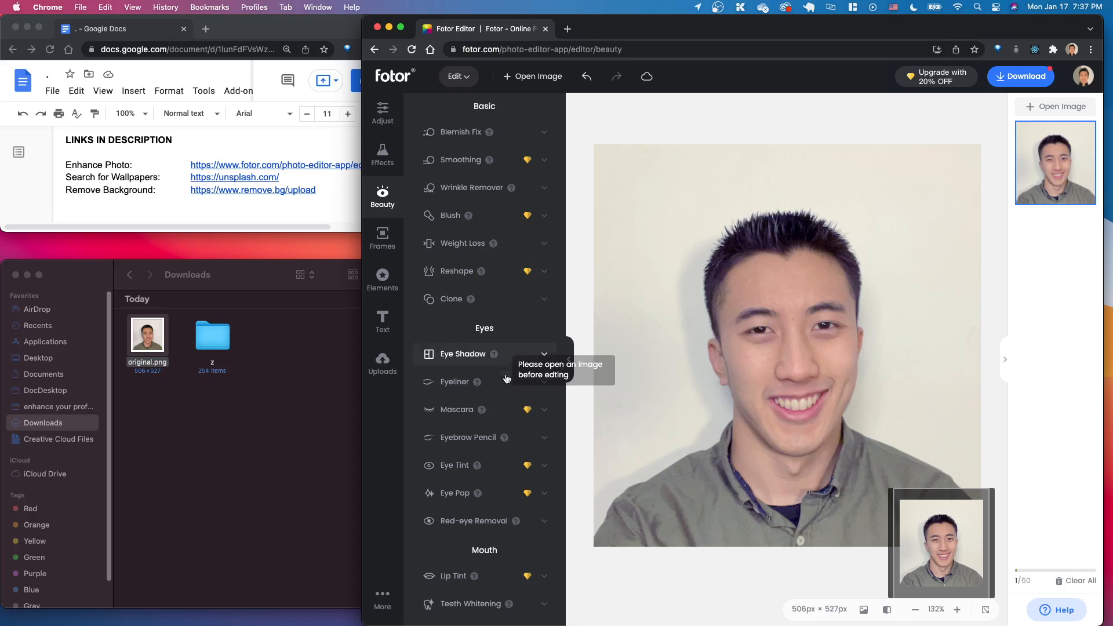
Whiten the teeth in the portrait with Teeth Whitening at brush size 26 and 90% intensity.
left_click(454, 605)
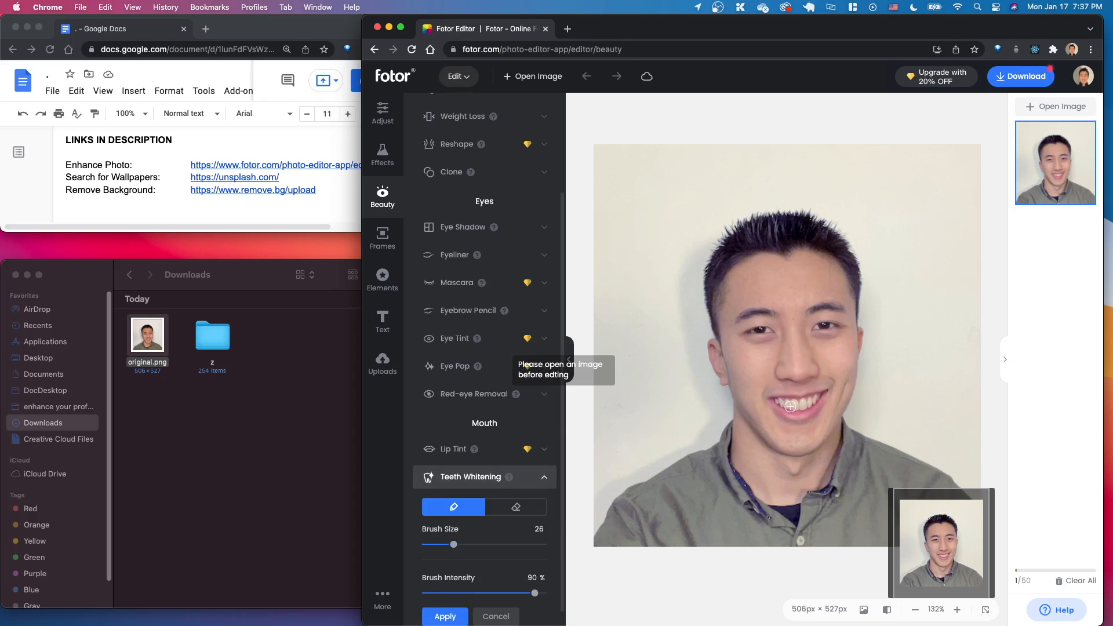
mouse_move(790, 407)
left_mouse_down()
mouse_move(816, 398)
mouse_move(778, 403)
mouse_move(817, 401)
mouse_move(780, 406)
left_mouse_up()
left_click(446, 615)
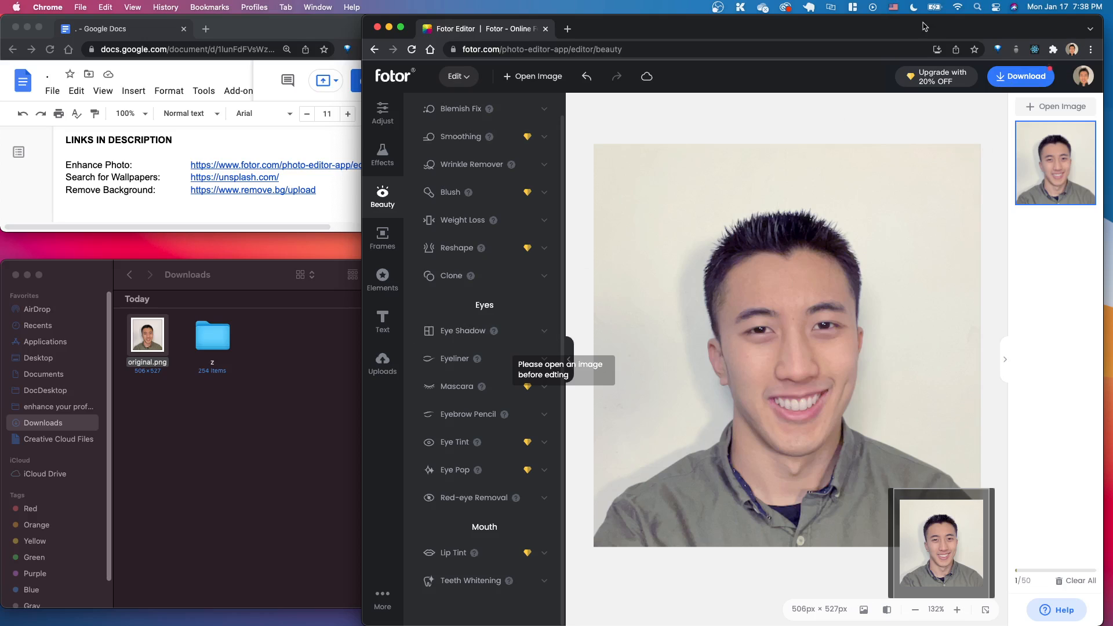
Download the edited portrait as a PNG file named enahnced.
left_click(1017, 79)
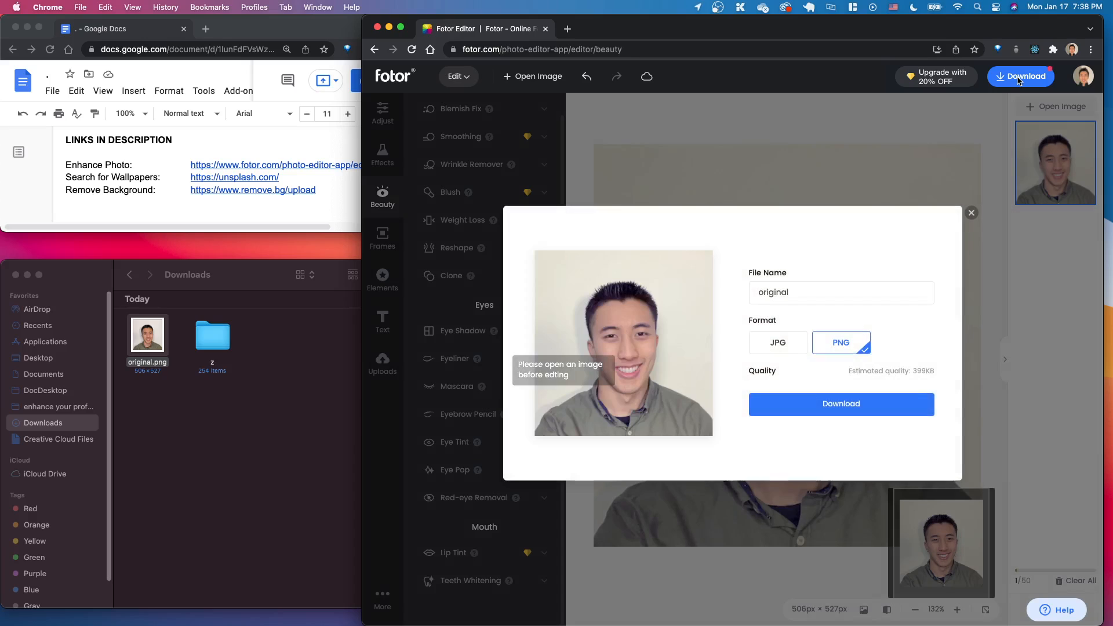
left_click_drag(804, 293, 726, 291)
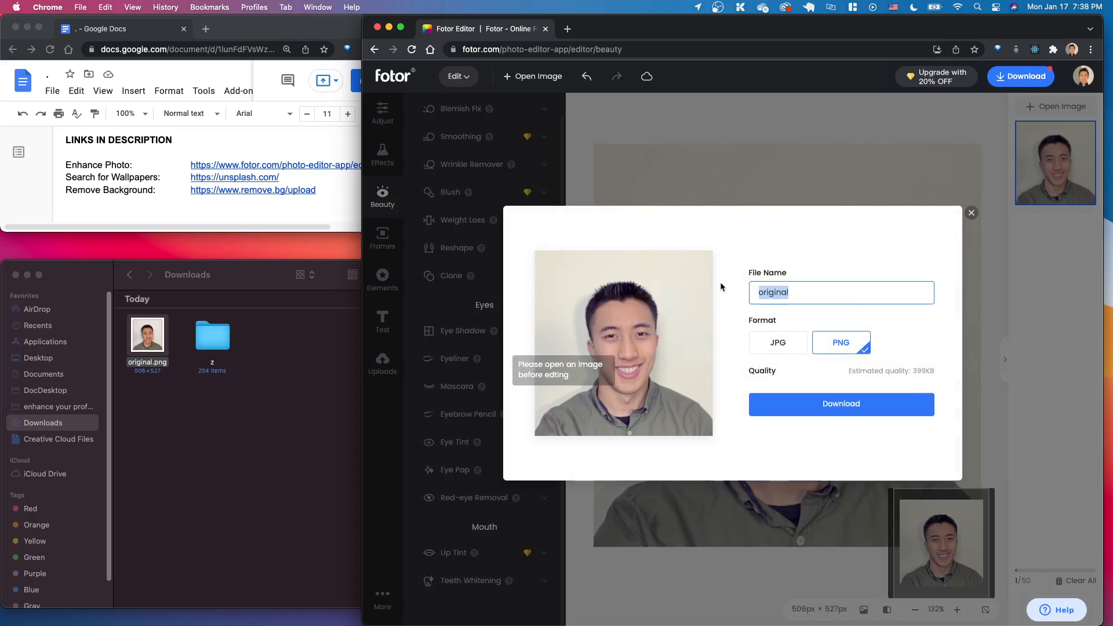
type("enahnced")
left_click(843, 341)
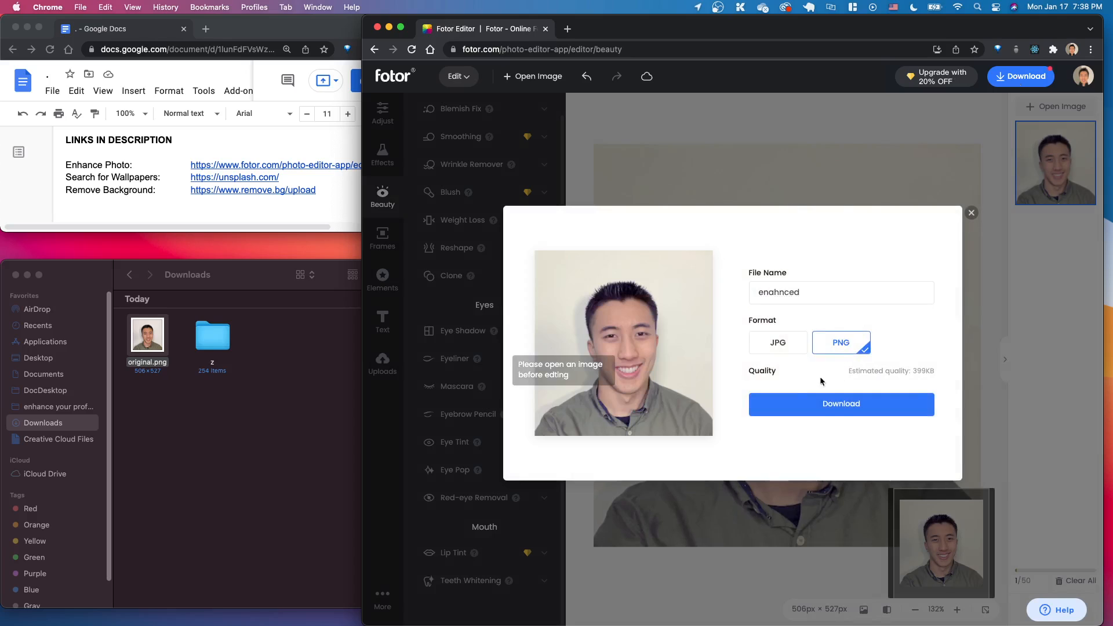
left_click(845, 404)
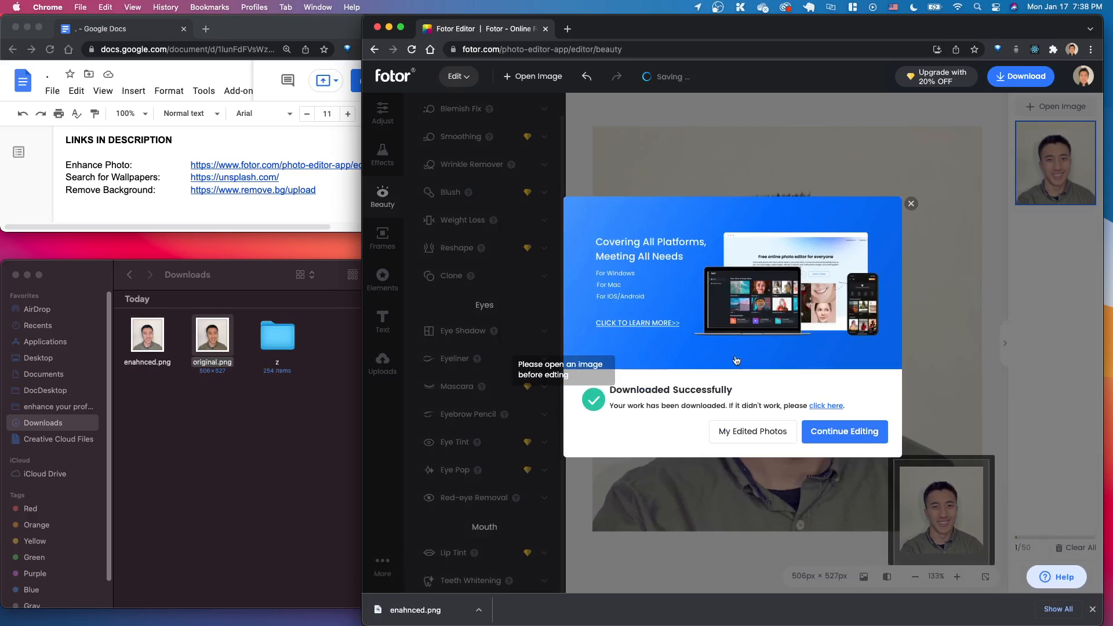
Open enahnced.png and original.png from Downloads side by side to compare them, and close both previews.
left_click(199, 443)
double_click(147, 335)
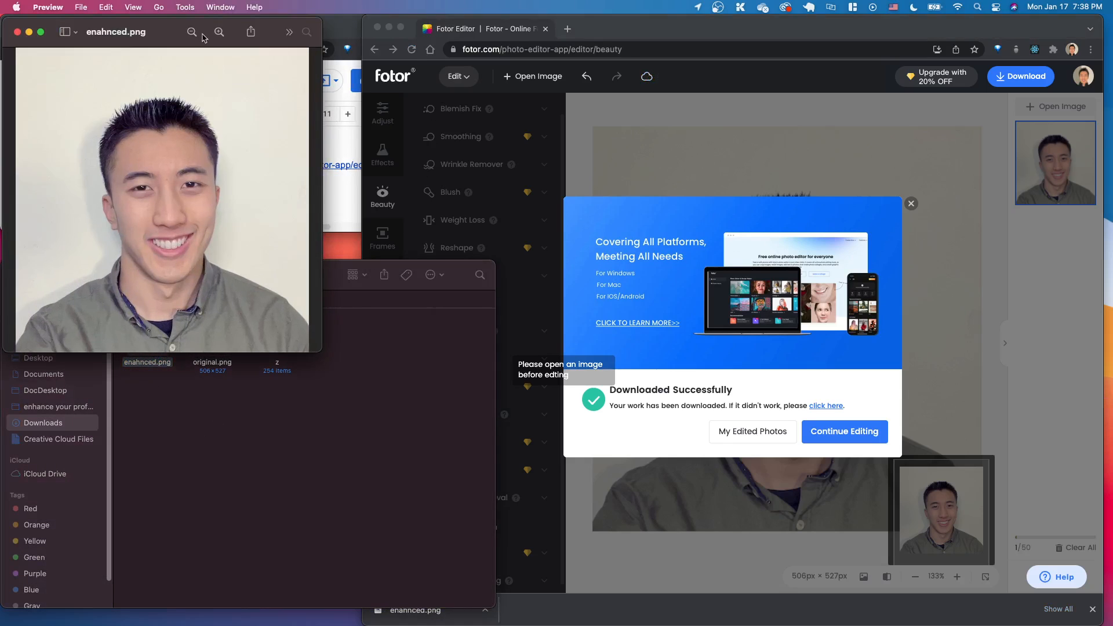
left_click_drag(188, 64, 807, 206)
double_click(213, 335)
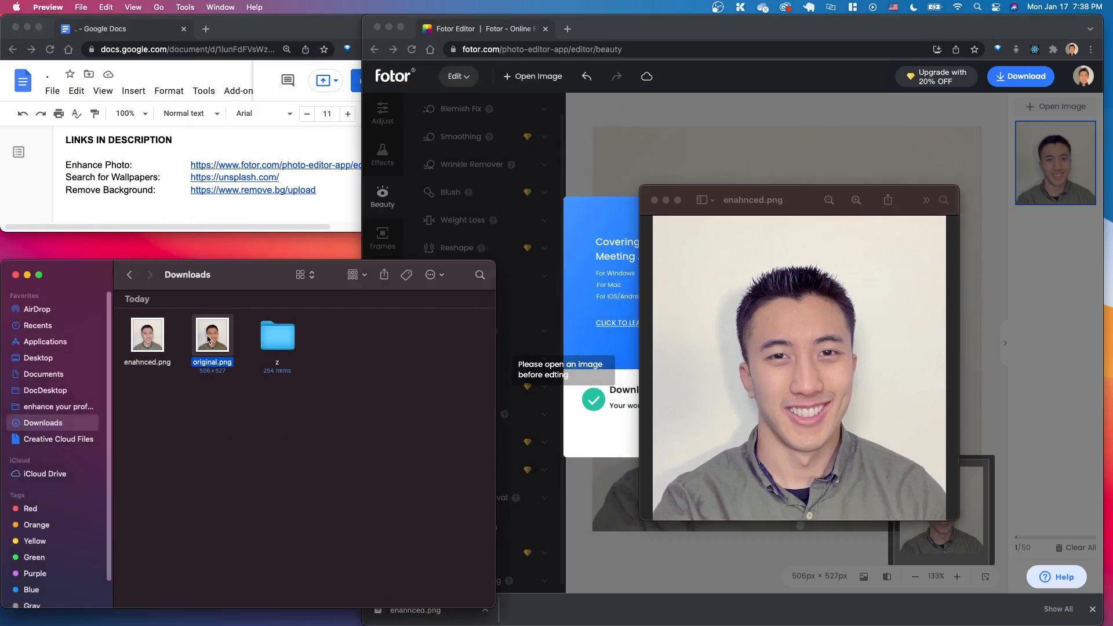
left_click_drag(178, 54, 487, 202)
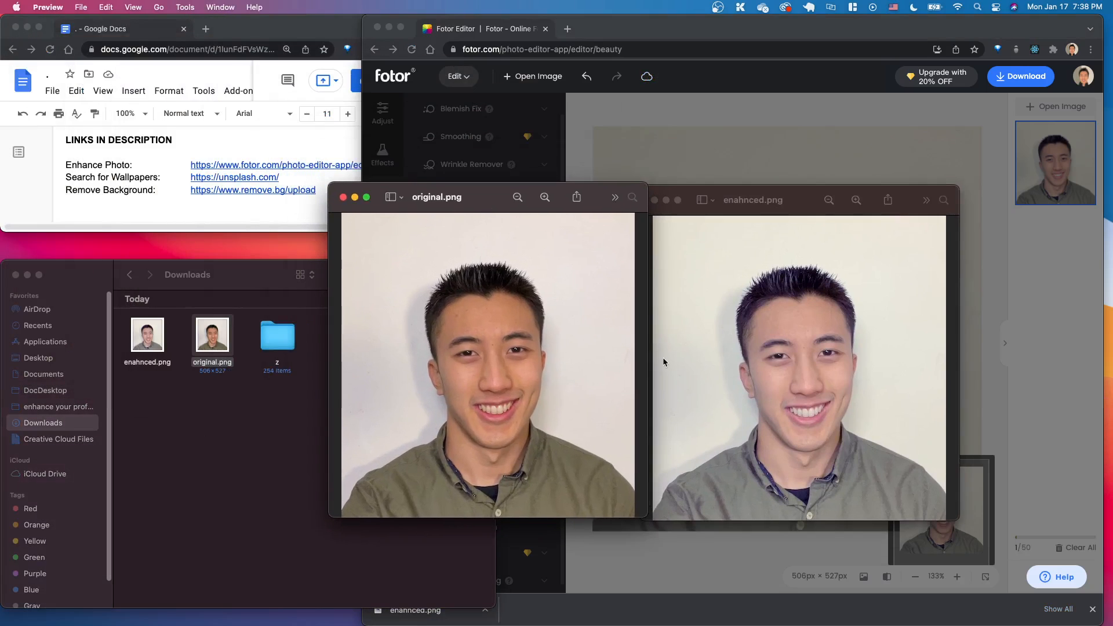
left_click(781, 385)
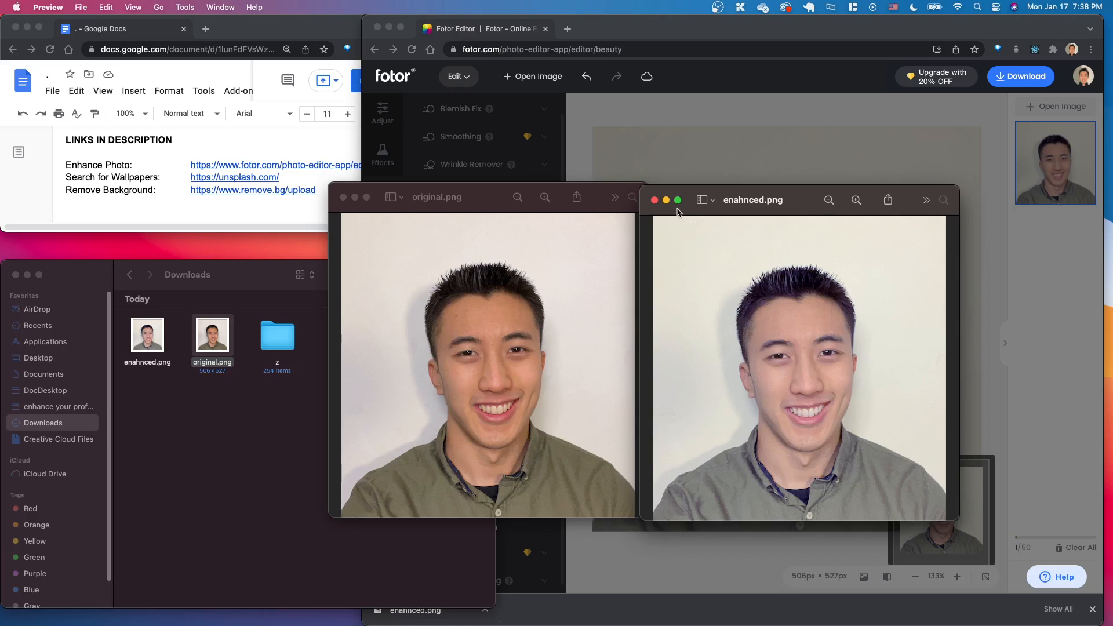
left_click(655, 200)
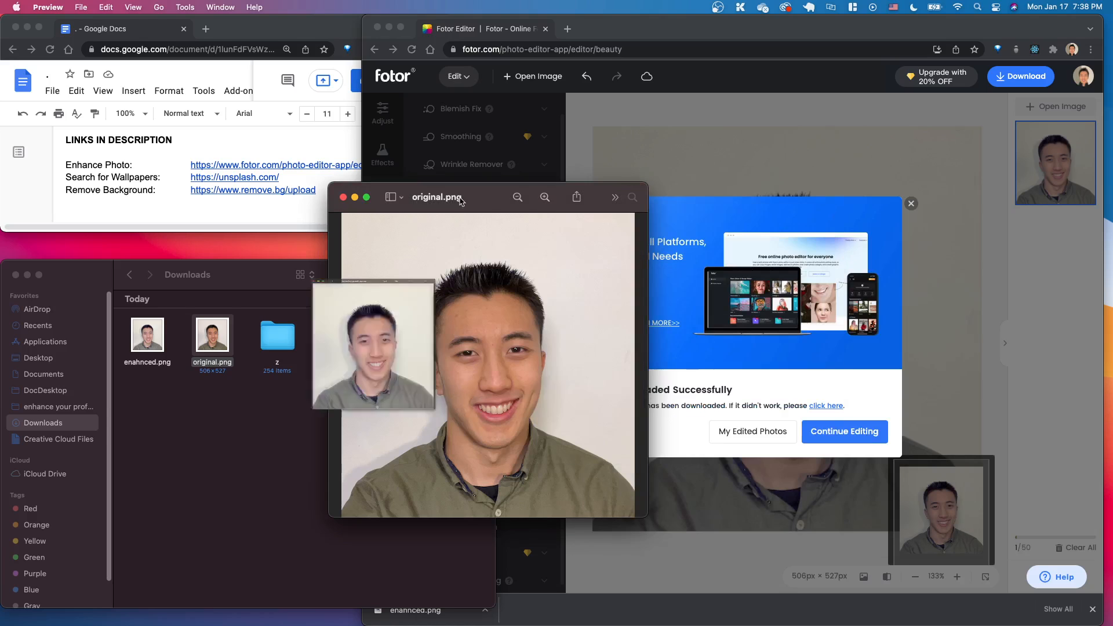
left_click(343, 199)
Open the Unsplash link from the document and move its tab into the Fotor browser window.
left_click(334, 195)
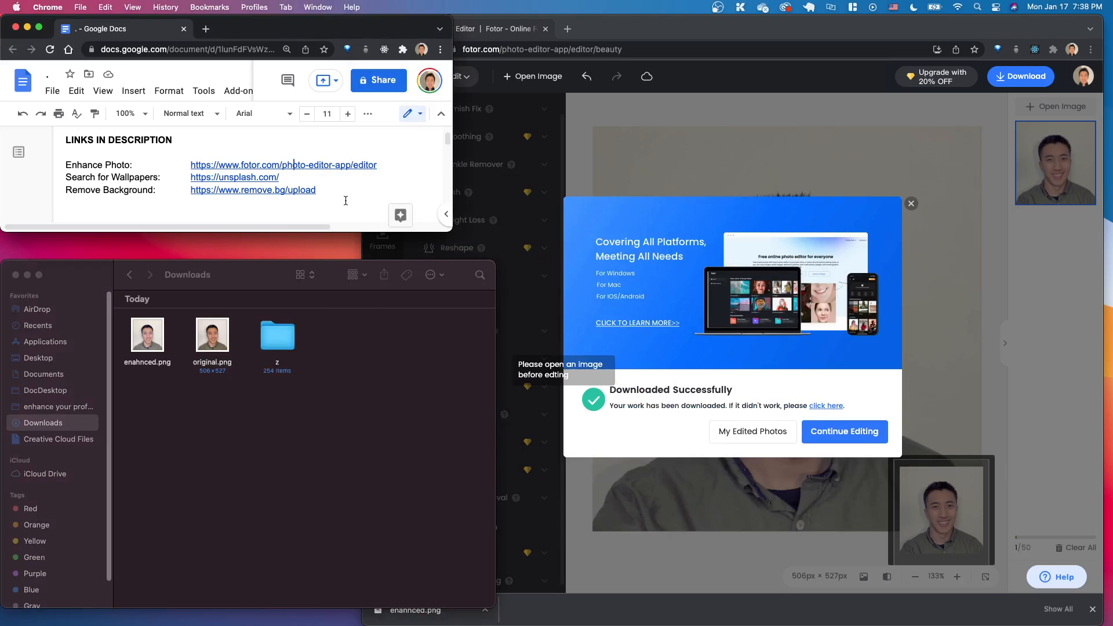
left_click_drag(304, 176, 192, 176)
left_click(306, 175)
left_click(255, 179)
left_click(243, 195)
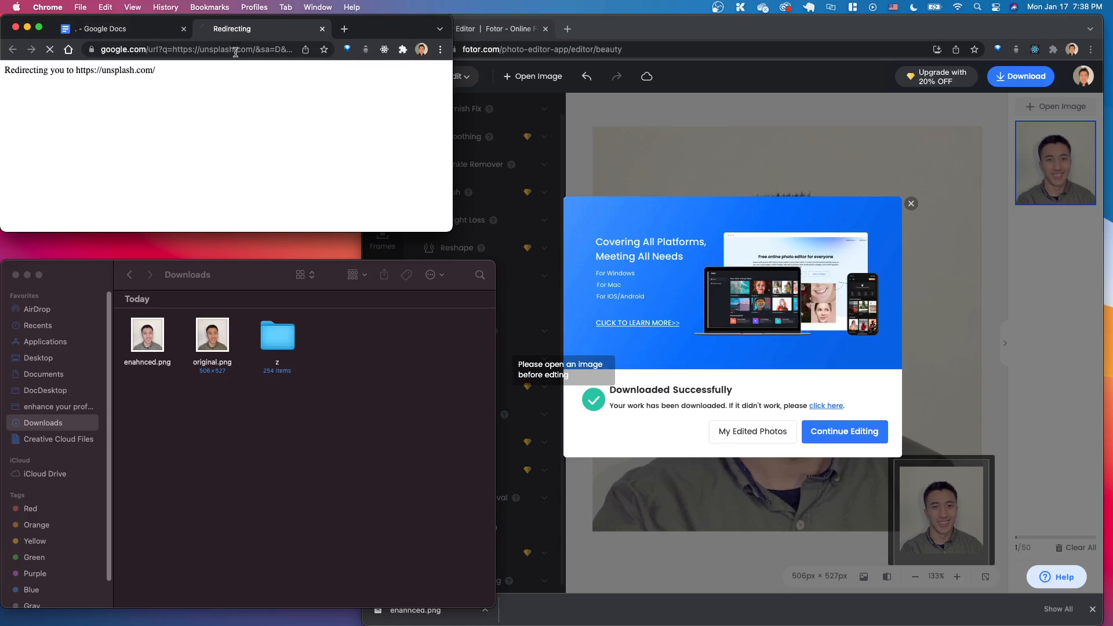
left_click_drag(244, 29, 623, 28)
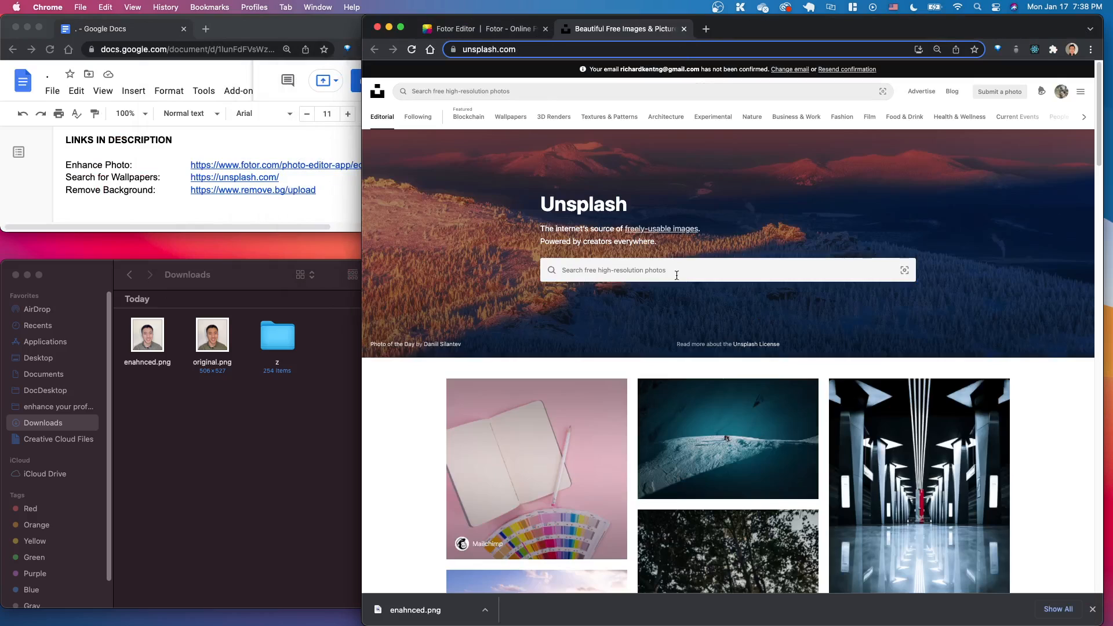
Search Unsplash for "minimal background" and open the pale photo of treetops in fog.
left_click(540, 92)
type("min")
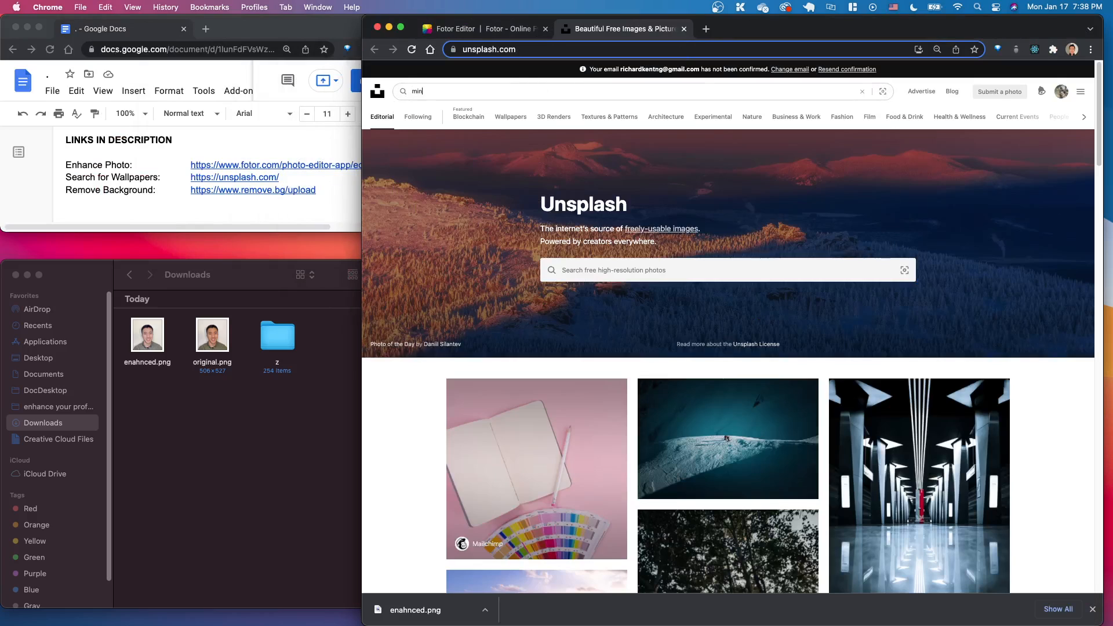
type("imal bac")
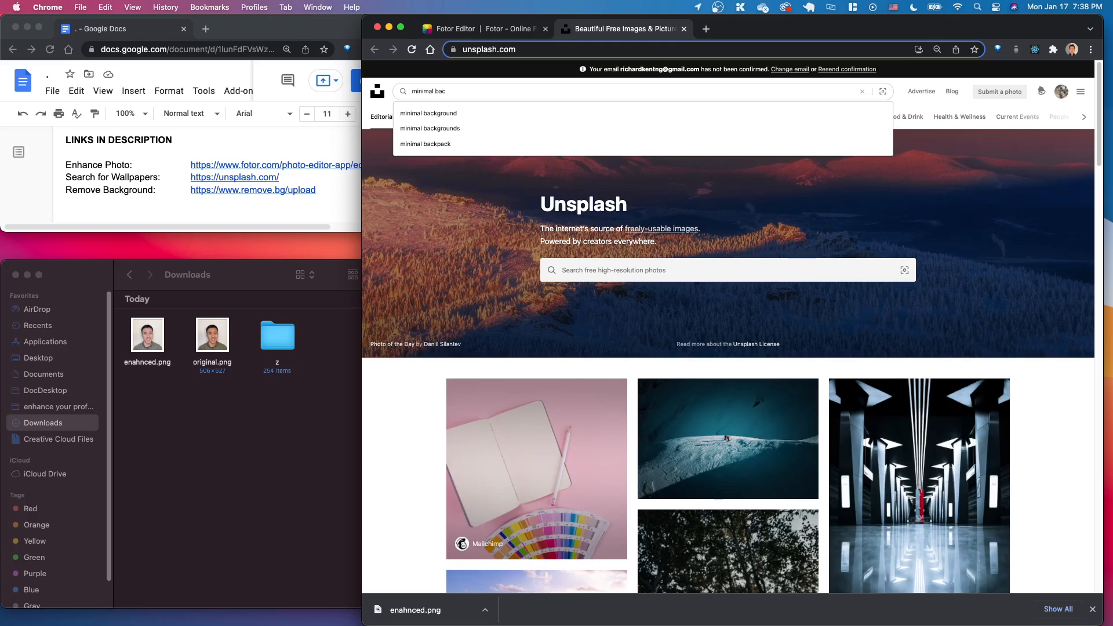
left_click(429, 114)
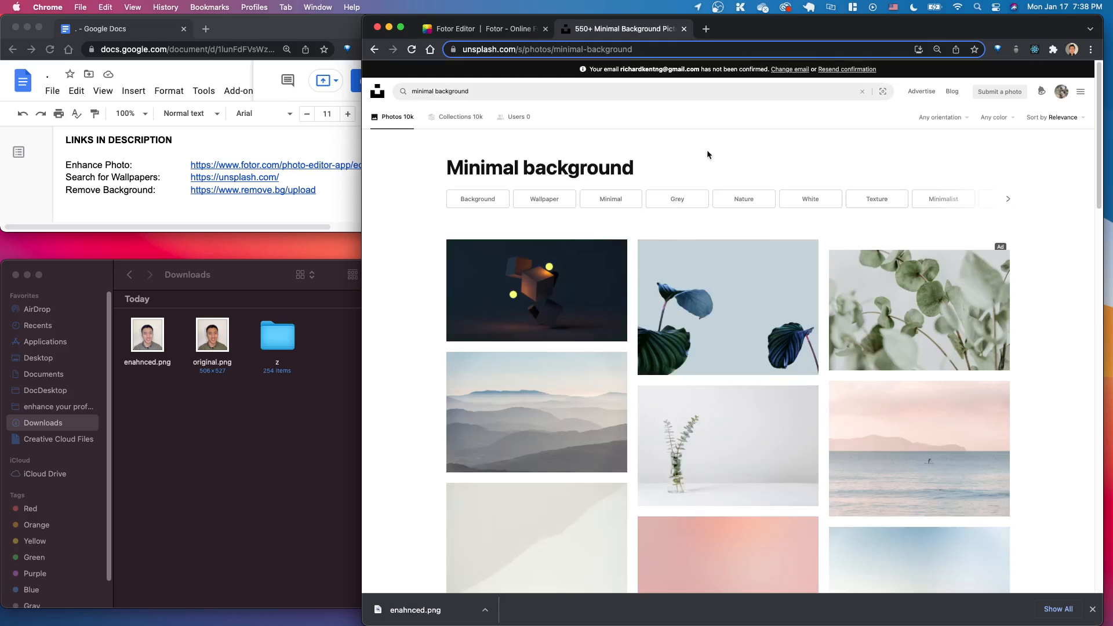
scroll(680, 201, "down", 10)
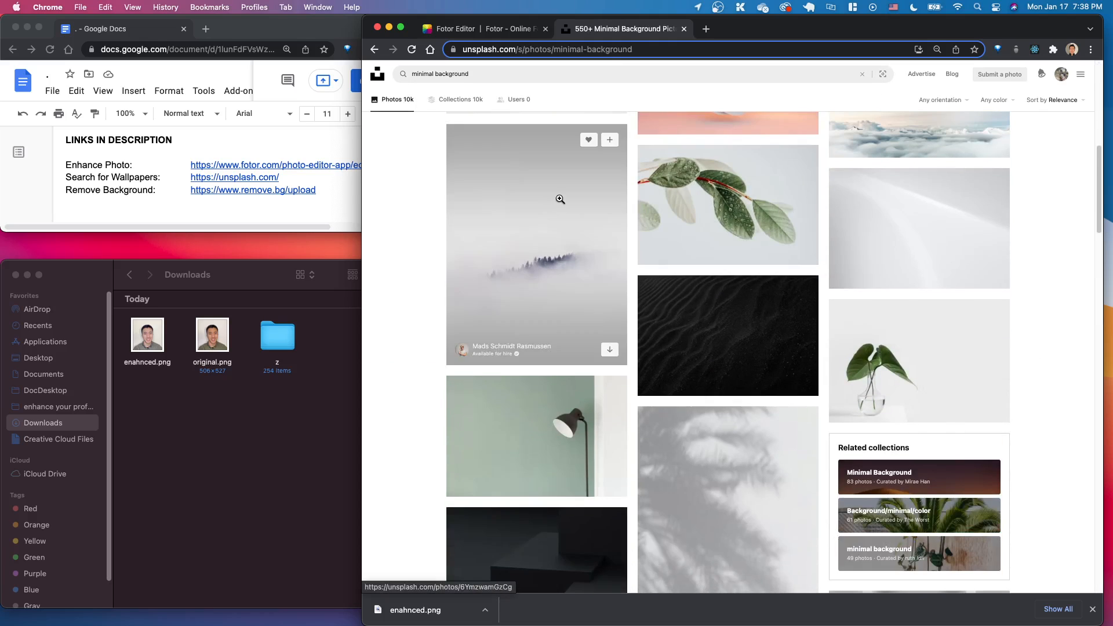
left_click(560, 200)
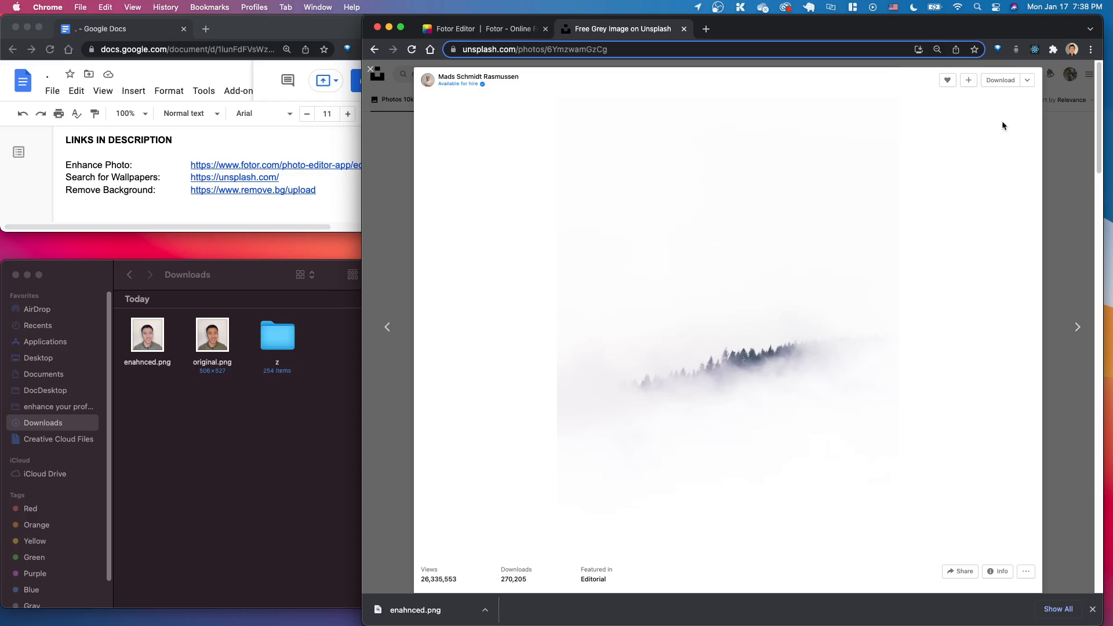
Download the foggy treetops photo from Unsplash and rename the file in Downloads to wallpaper.jpg.
left_click(1000, 80)
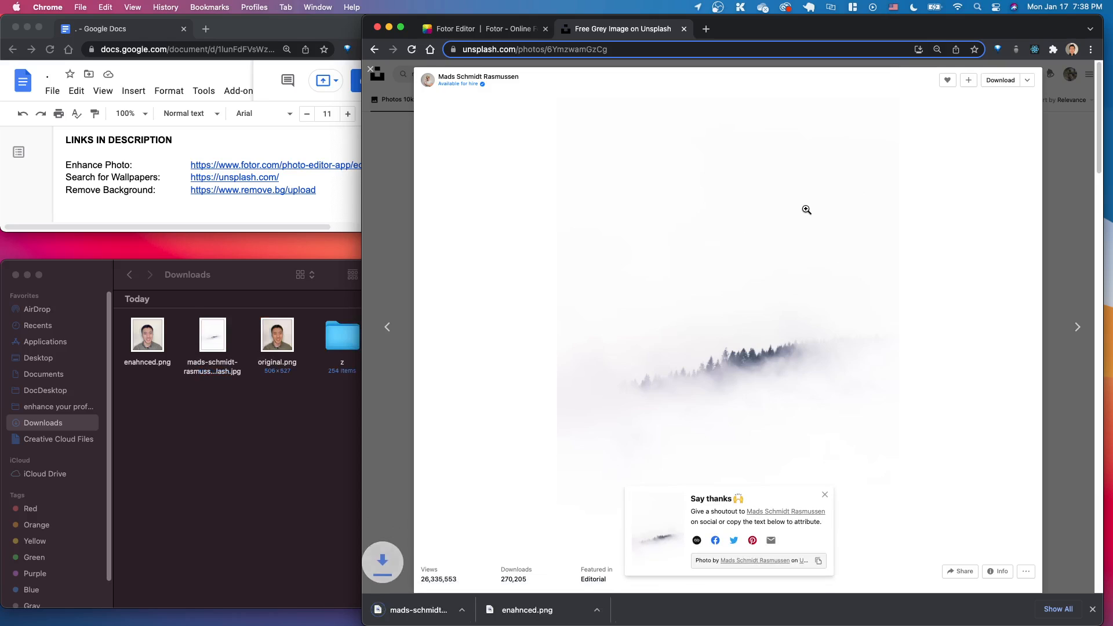
left_click(254, 398)
left_click(218, 336)
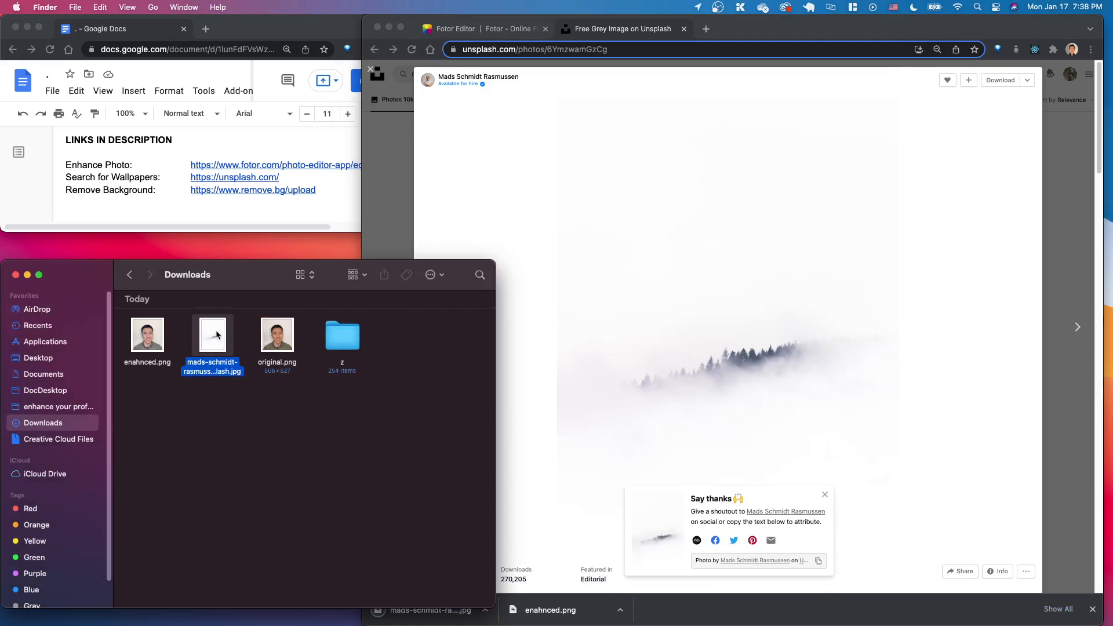
left_click(225, 377)
type("wallpaper")
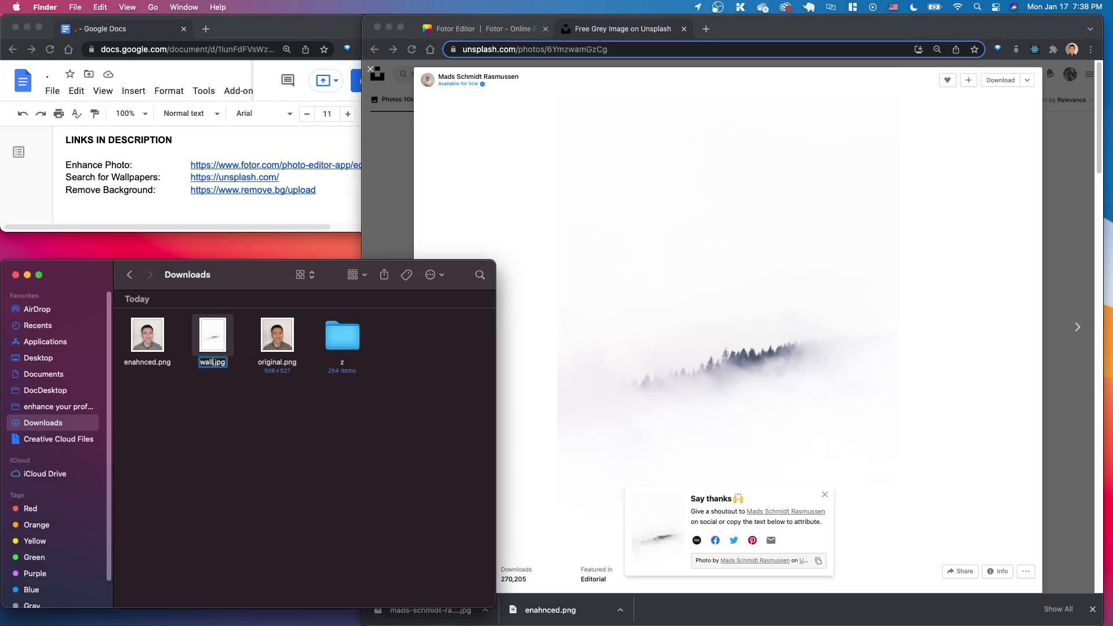
key("Return")
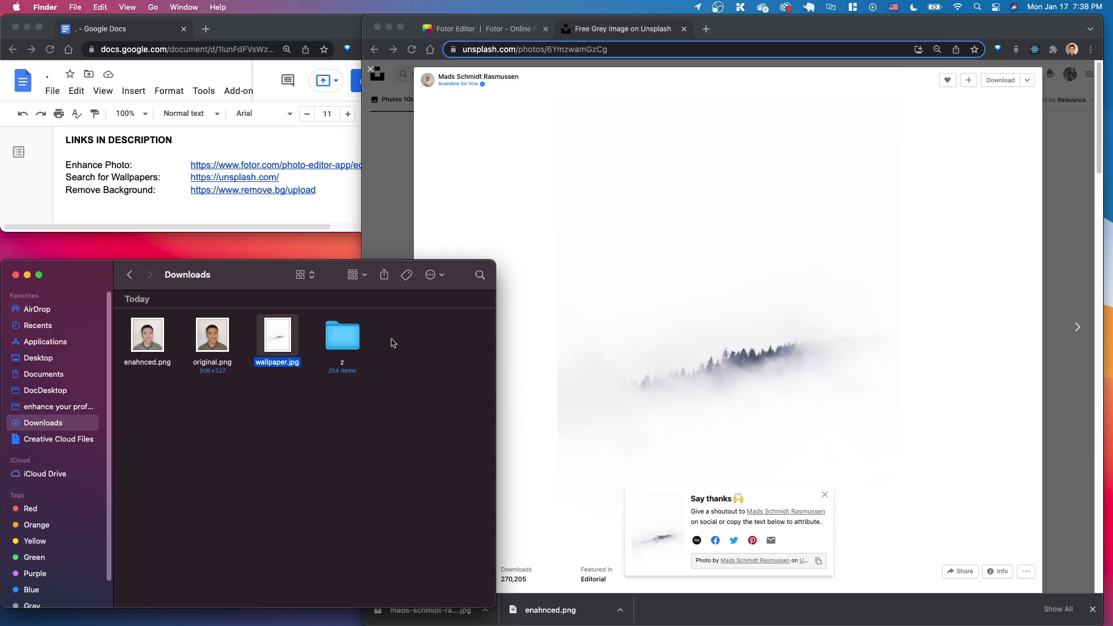
Open the remove.bg upload link from the document and move its tab into the Fotor and Unsplash browser window.
left_click(285, 64)
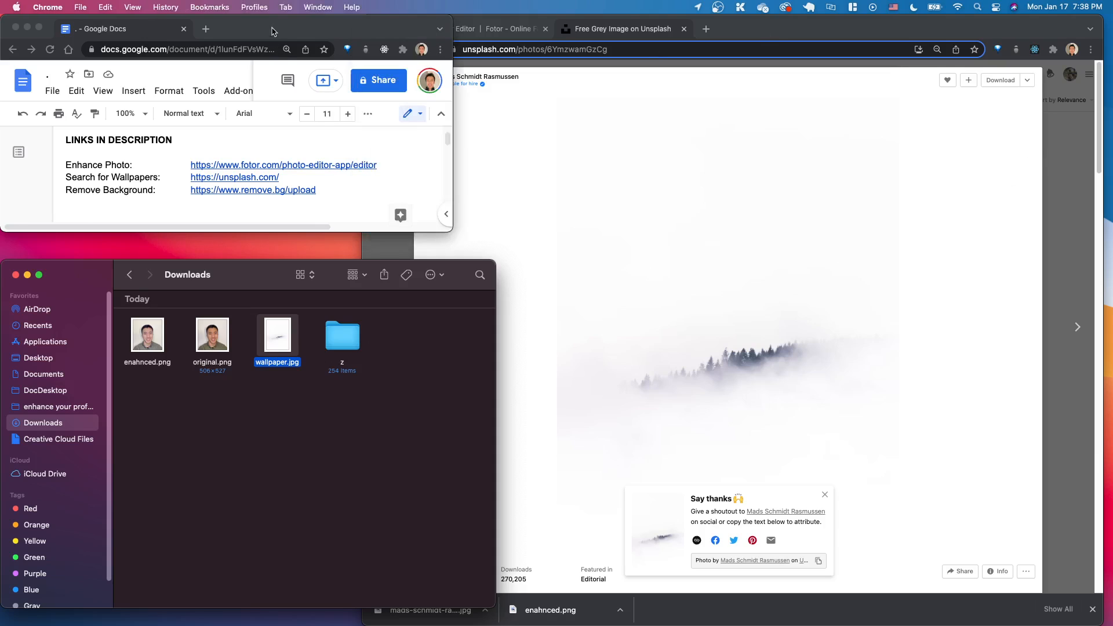
left_click(223, 191)
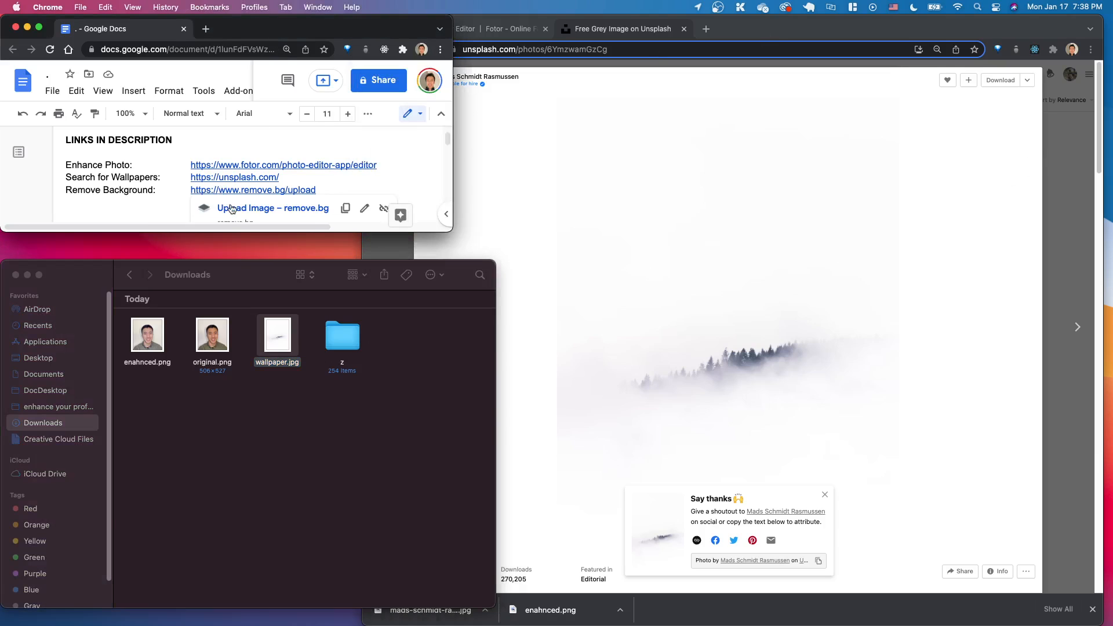
left_click(232, 209)
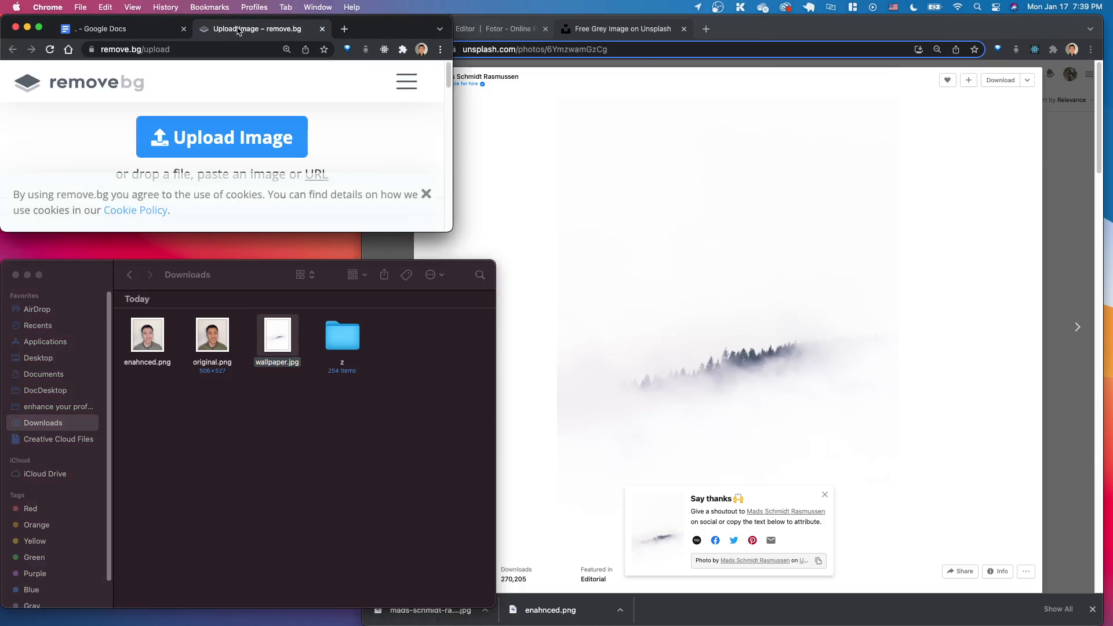
left_click_drag(238, 26, 760, 29)
Dismiss the existing remove.bg result and upload enahnced.png from Downloads for background removal.
scroll(798, 227, "down", 3)
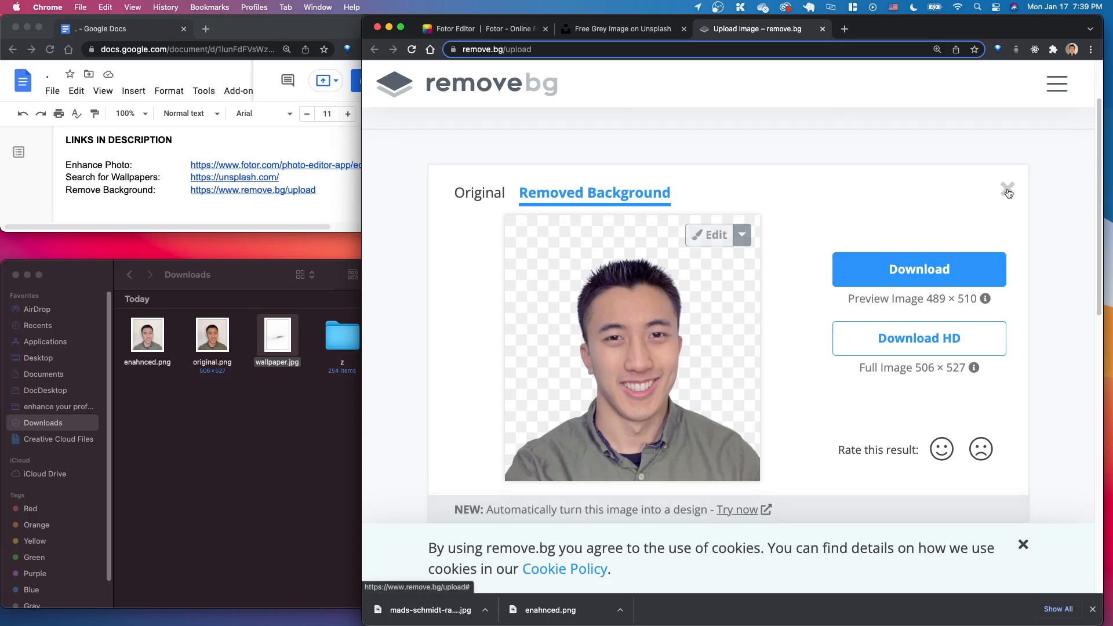
left_click(1008, 191)
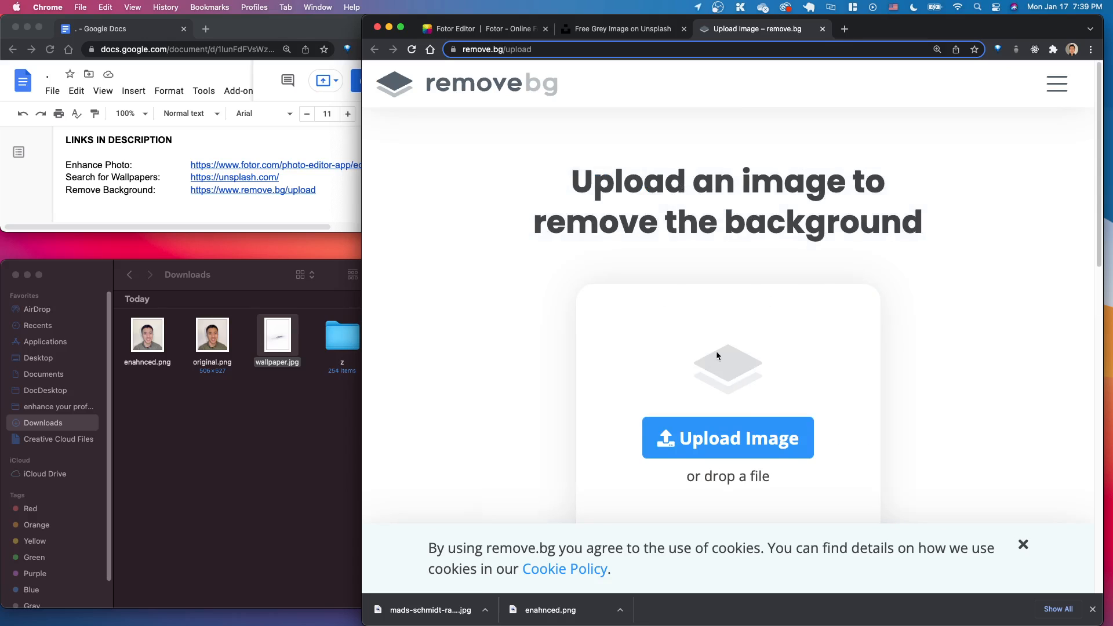
scroll(695, 377, "down", 3)
scroll(654, 328, "up", 1)
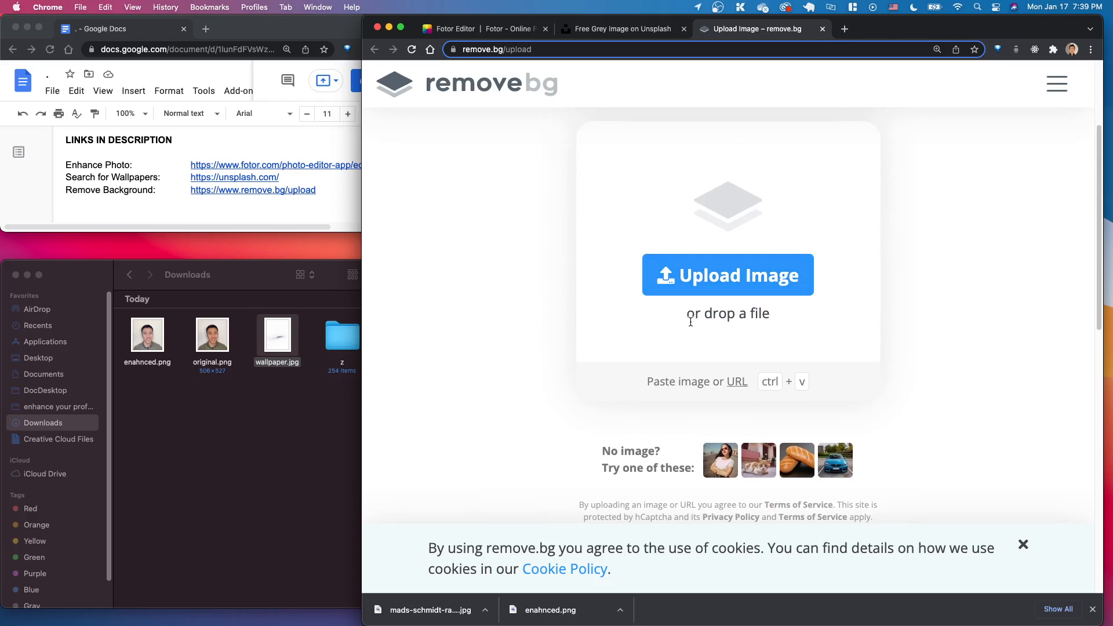
left_click(232, 395)
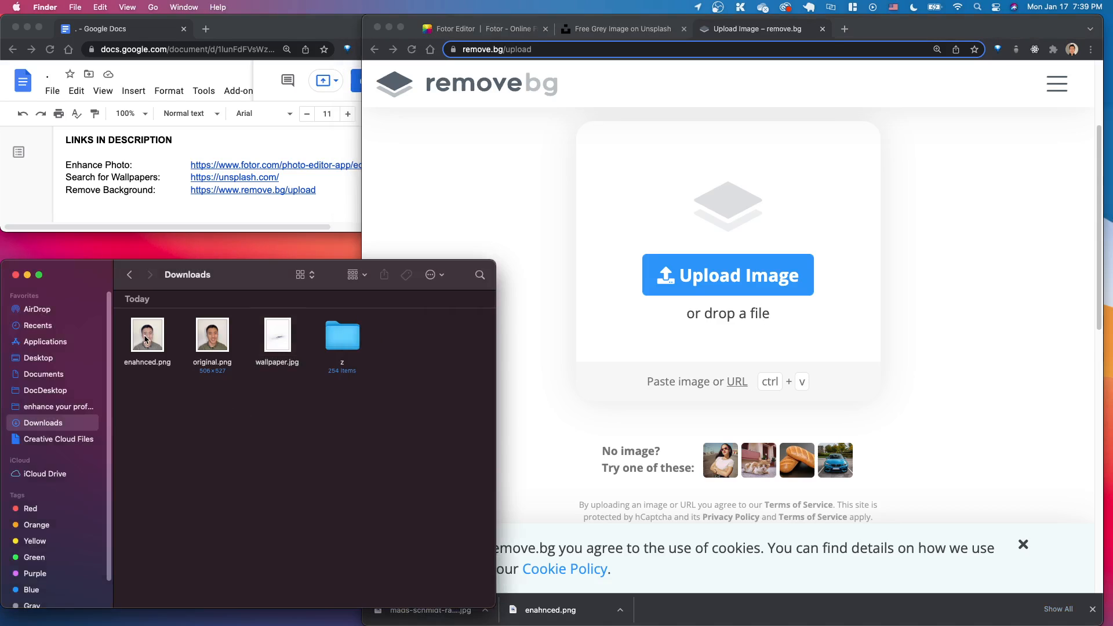
left_click_drag(145, 339, 775, 345)
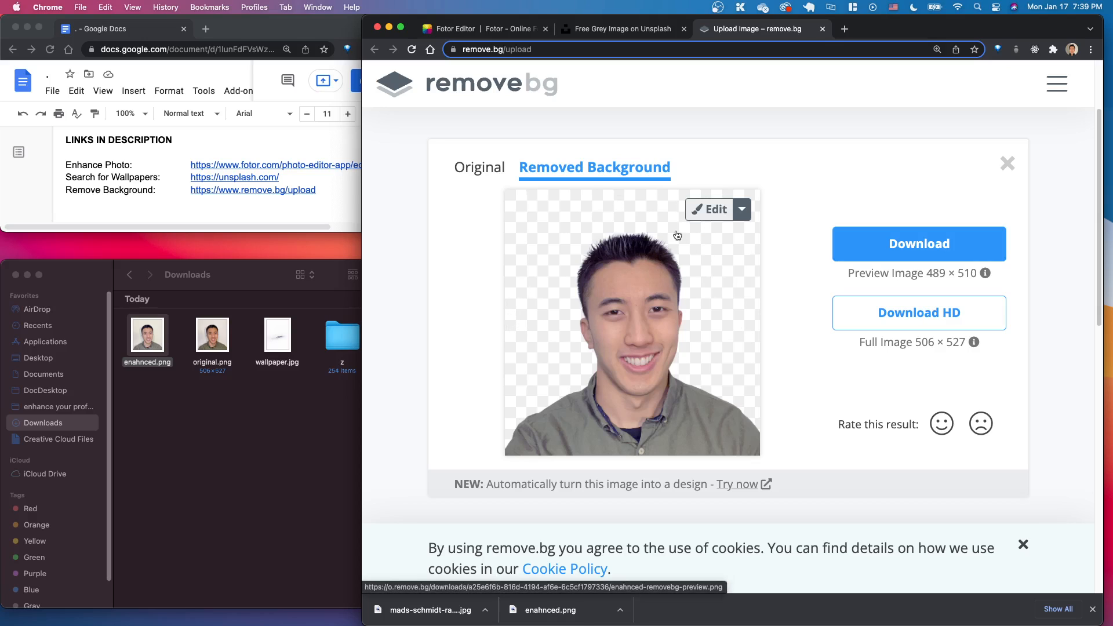
Edit the cut-out portrait and upload wallpaper.jpg from Downloads as its background photo.
left_click(713, 210)
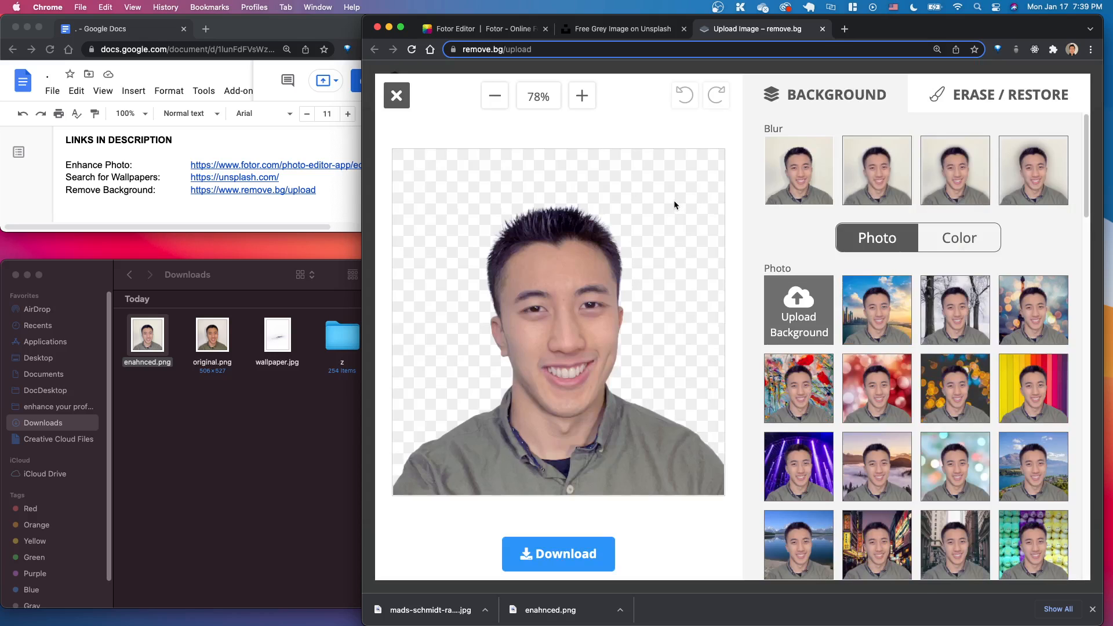
left_click(804, 311)
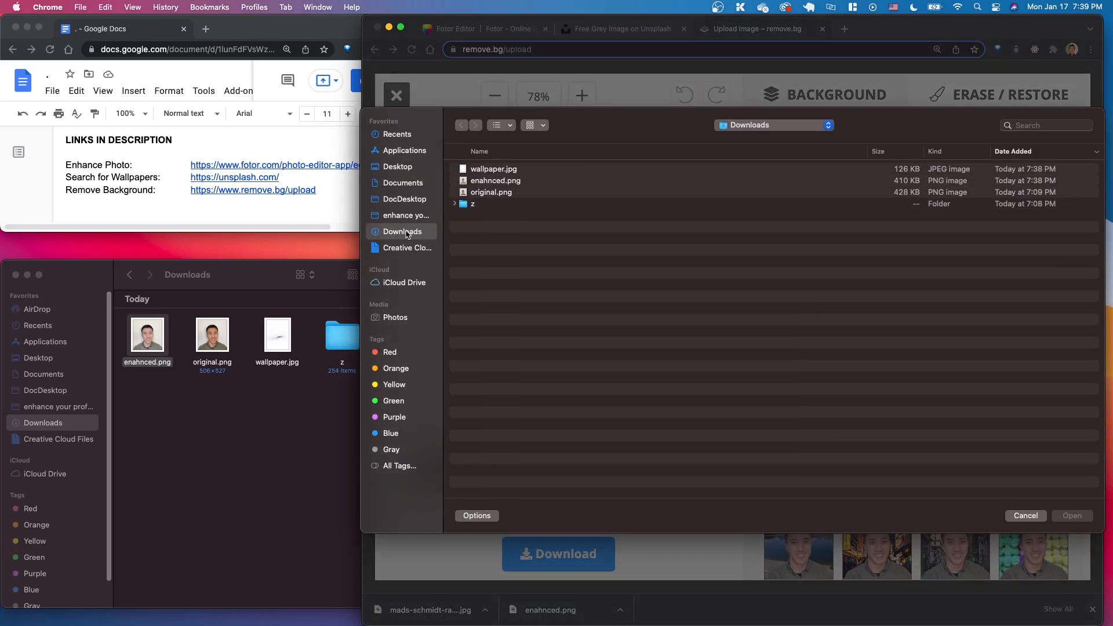
left_click_drag(176, 384, 310, 320)
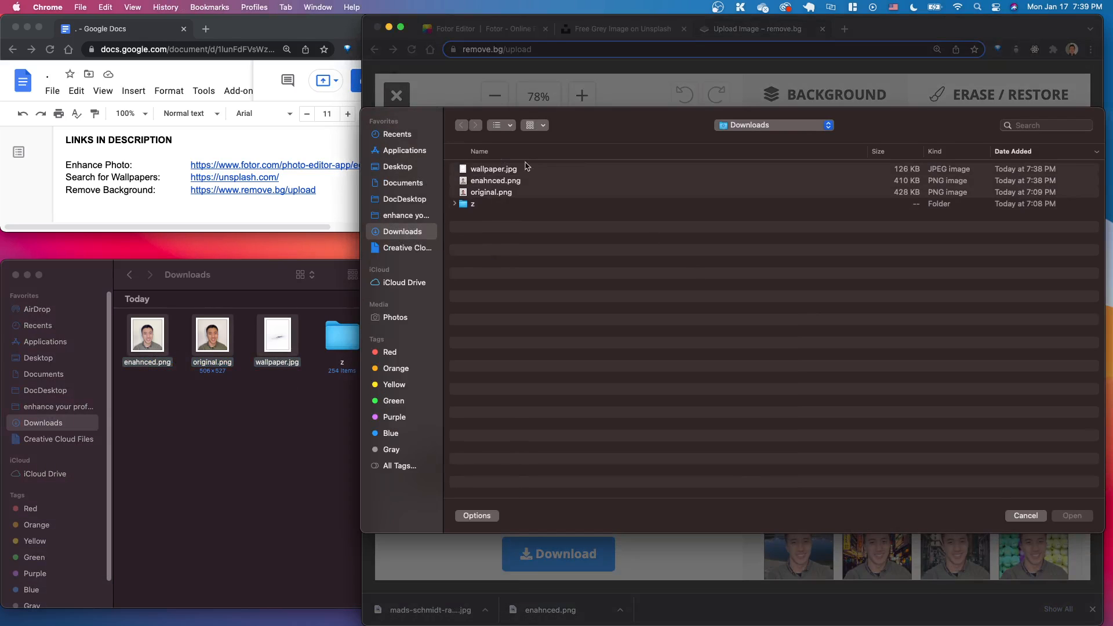
left_click(492, 169)
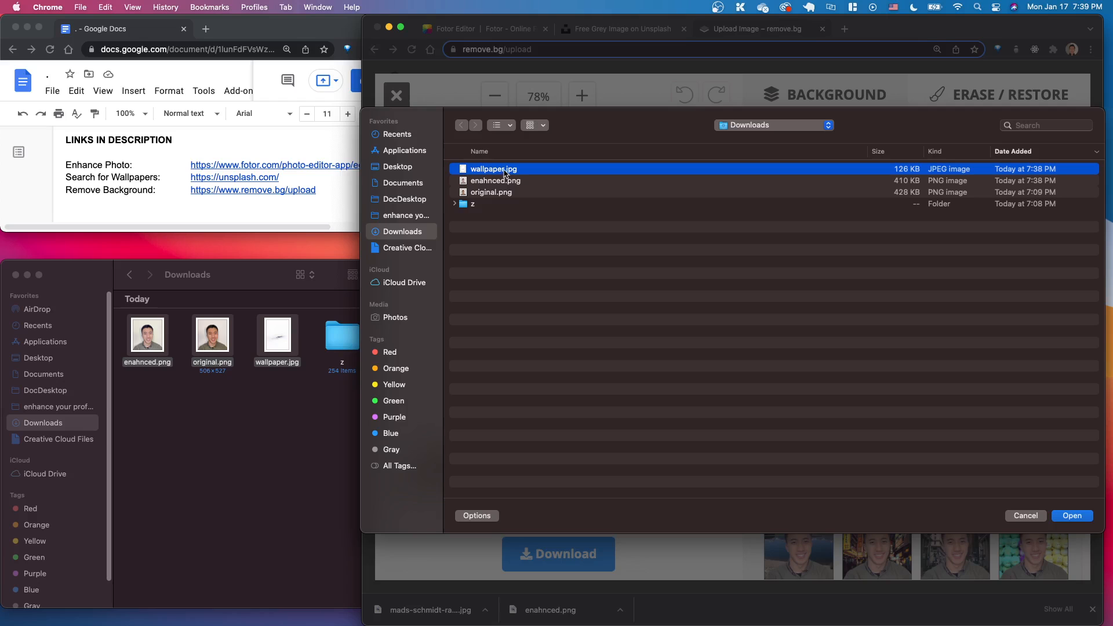
double_click(501, 172)
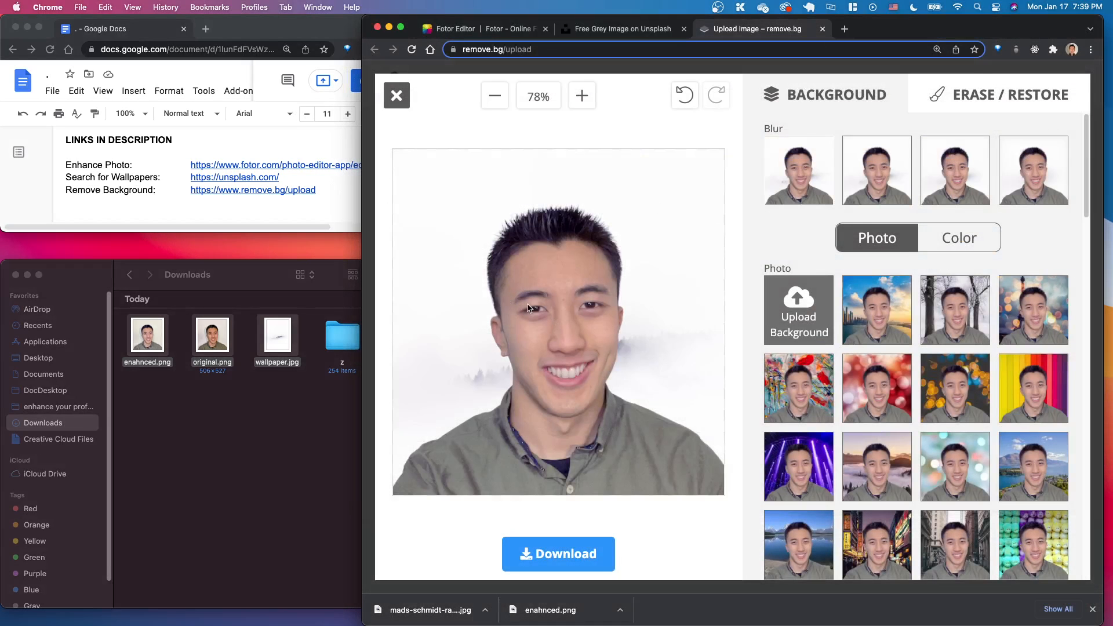
Download the portrait with the new background and open the downloaded file in an enlarged preview over the browser.
left_click(581, 552)
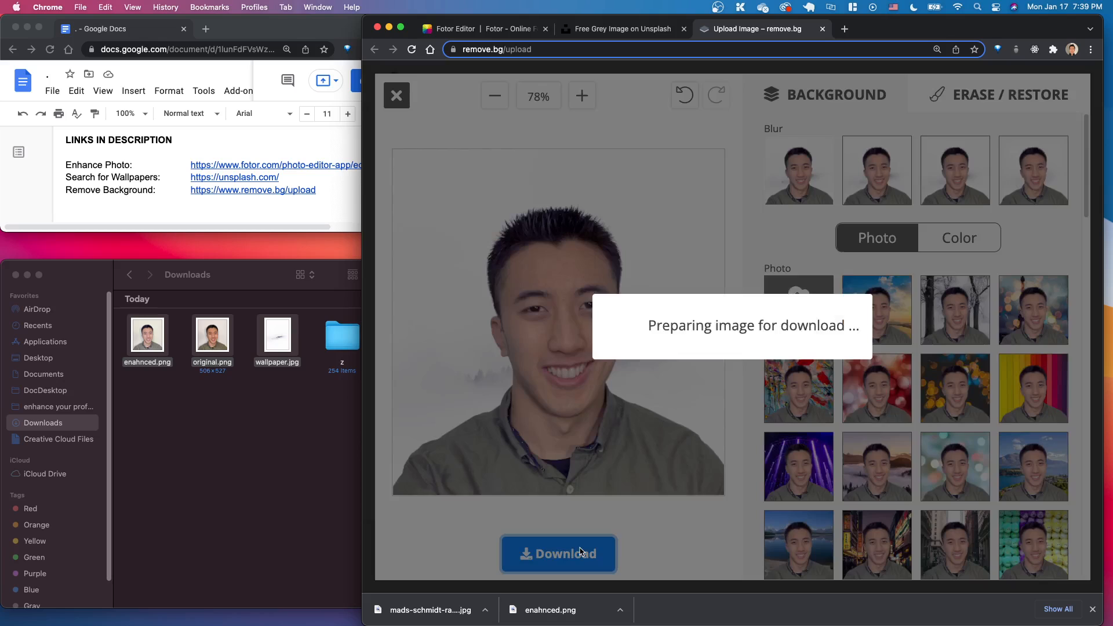
left_click(742, 338)
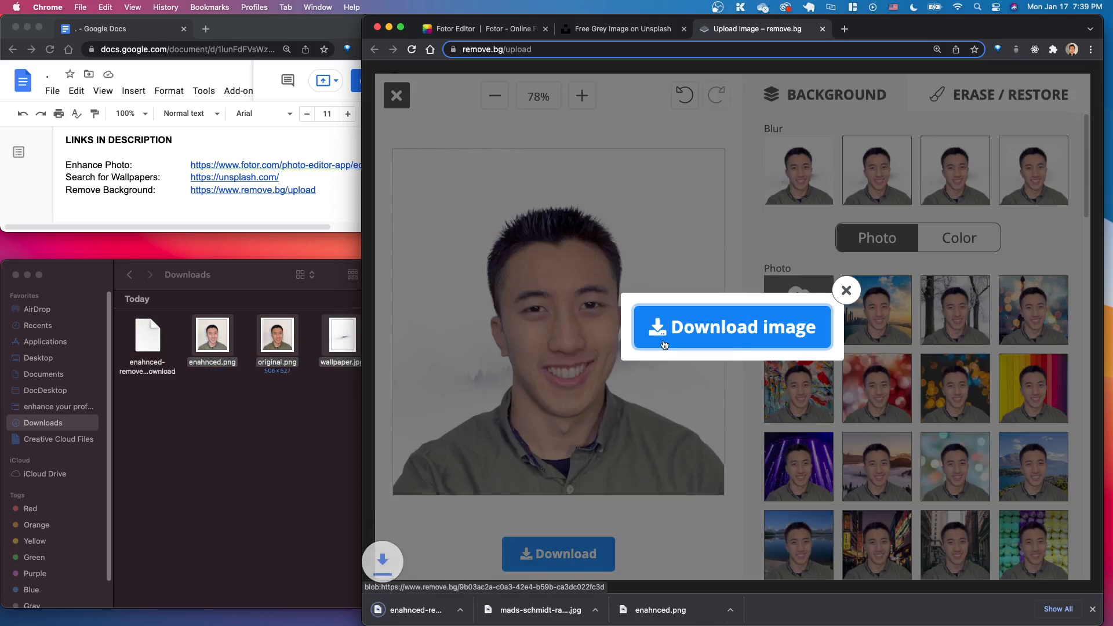
left_click(249, 377)
left_click(150, 329)
double_click(150, 328)
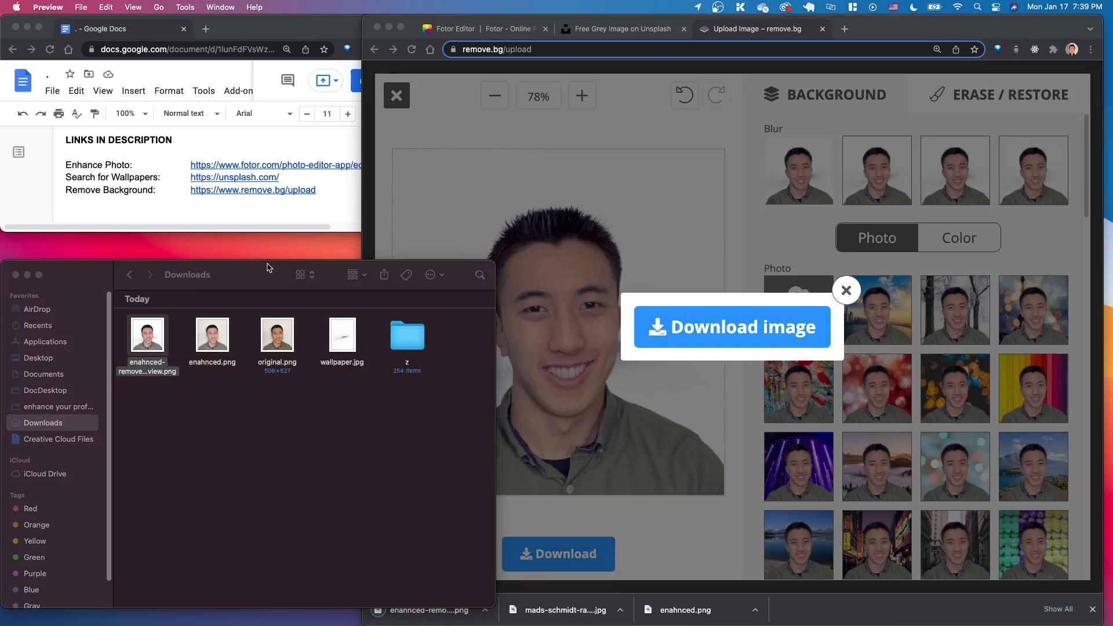
left_click_drag(137, 27, 722, 129)
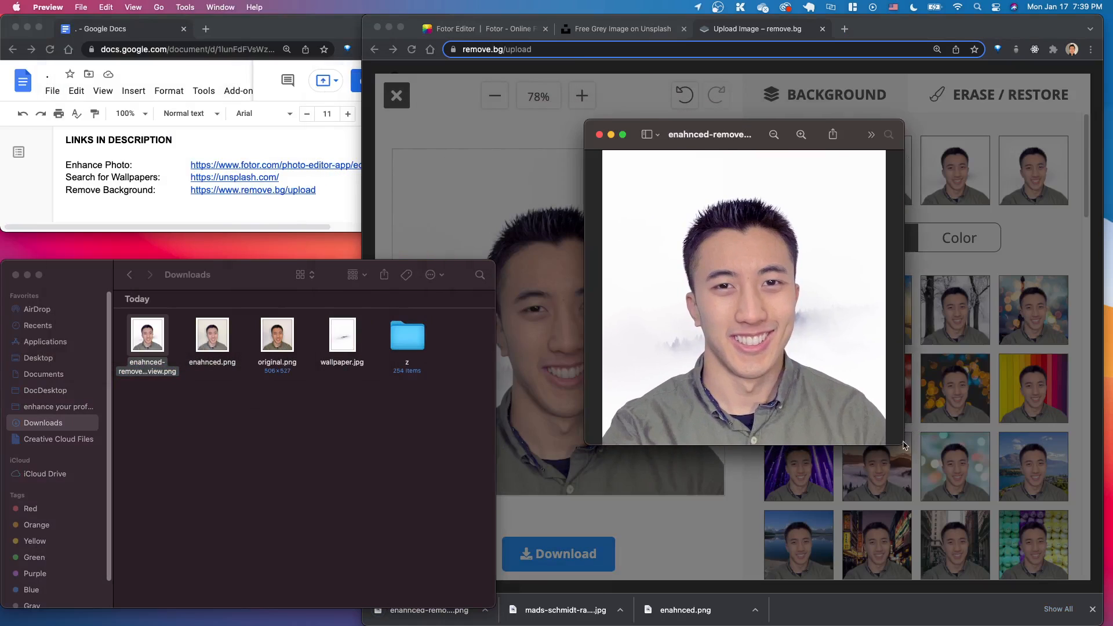
left_click_drag(898, 441, 1002, 544)
Open original.png from Downloads, enlarge its preview and line it up beside the new portrait to compare them.
left_click(336, 436)
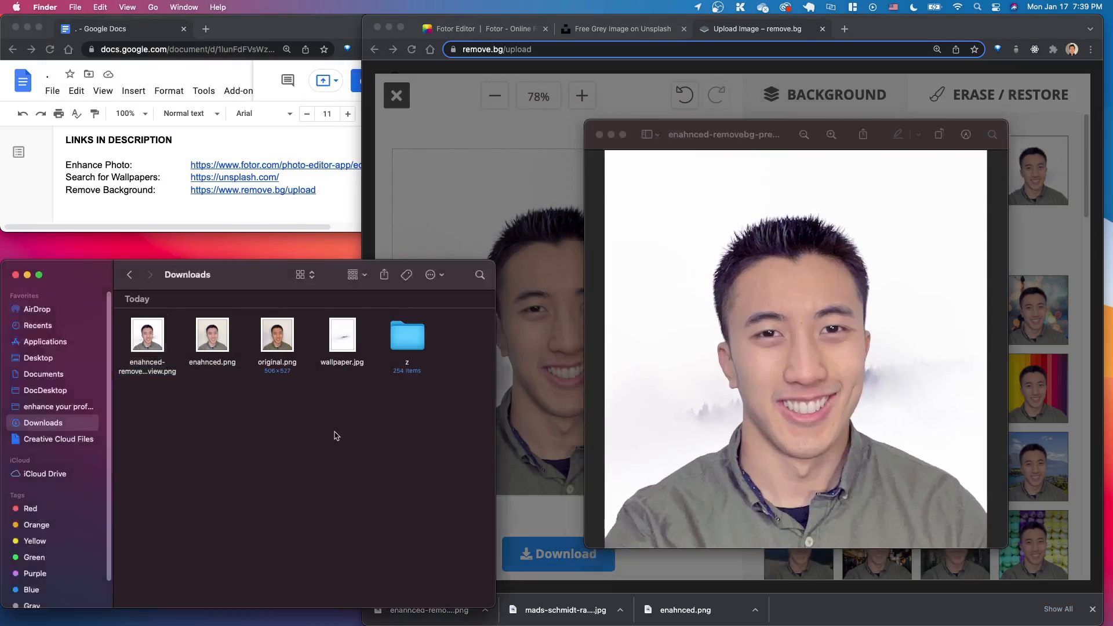
double_click(266, 333)
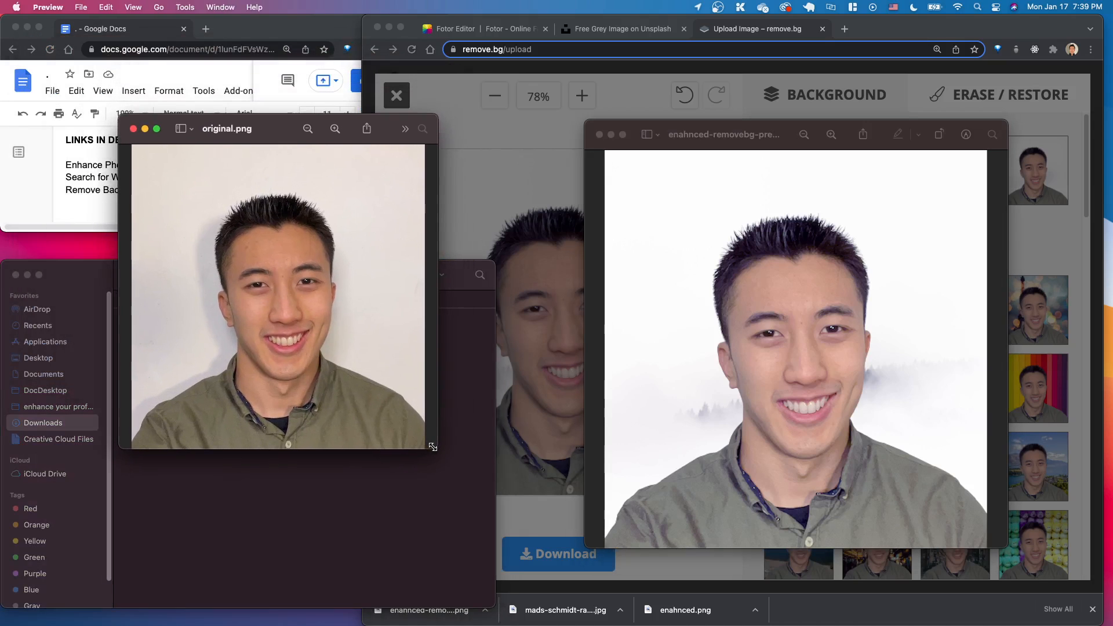
left_click_drag(437, 448, 596, 546)
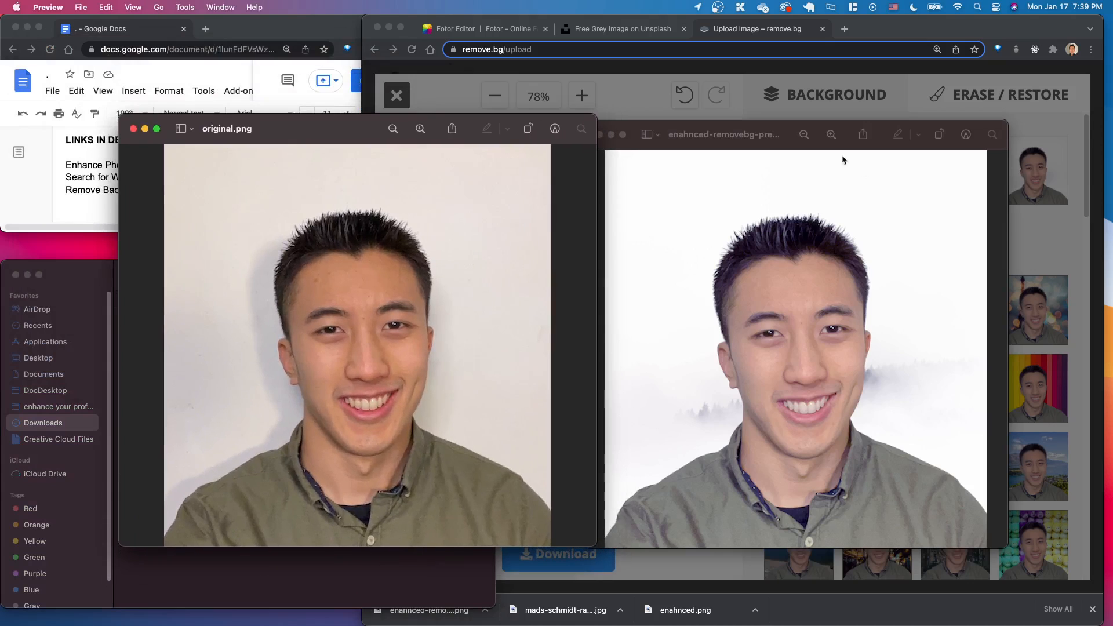
double_click(665, 129)
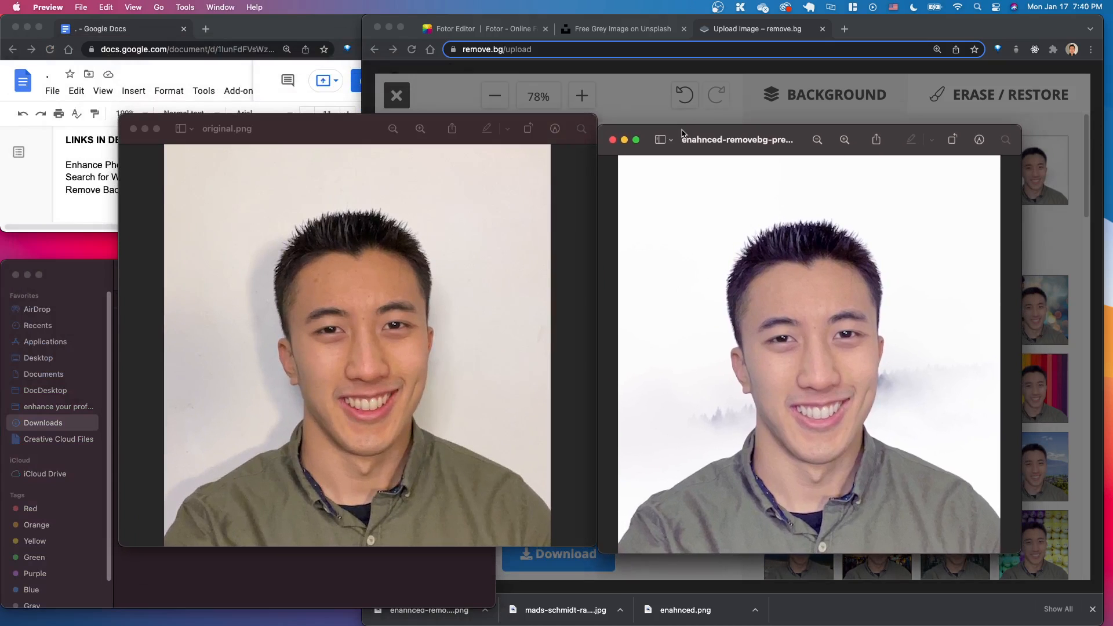
left_click(595, 124)
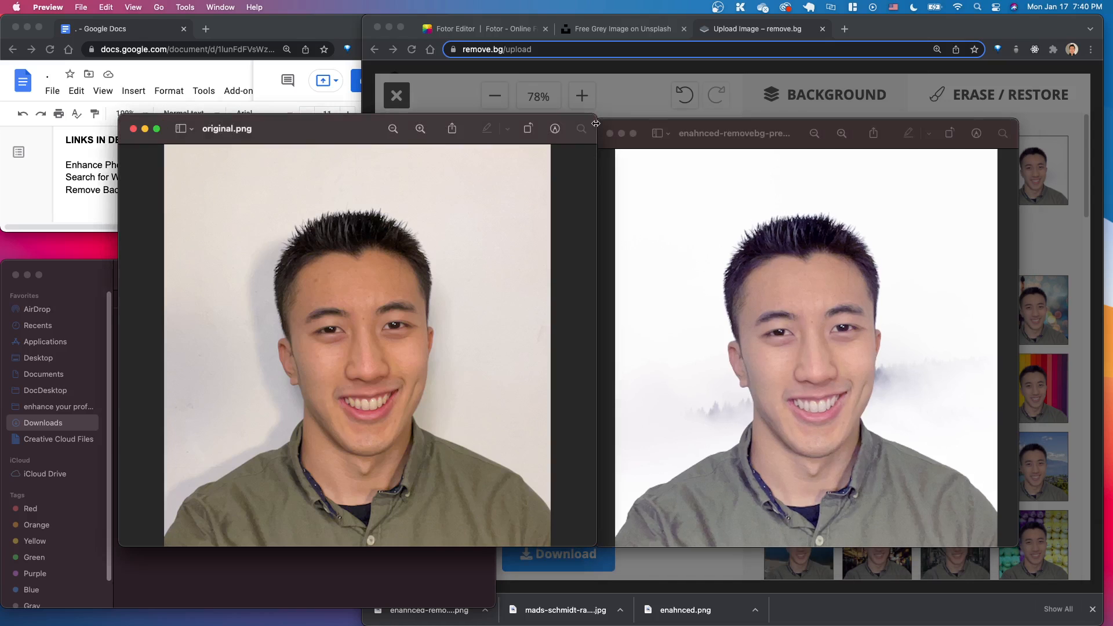
double_click(341, 132)
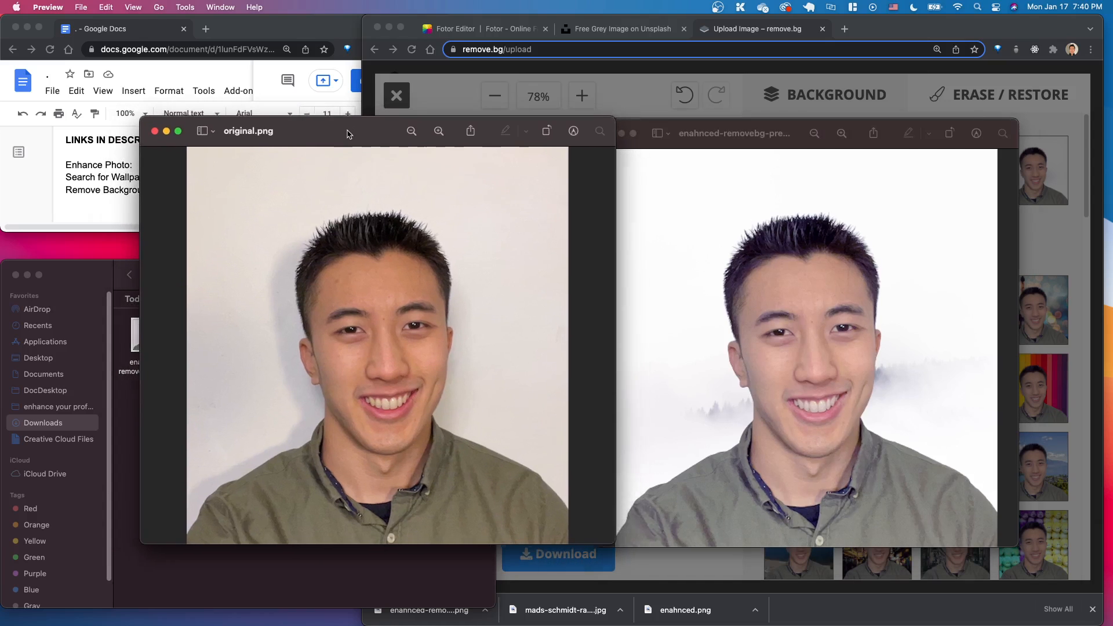